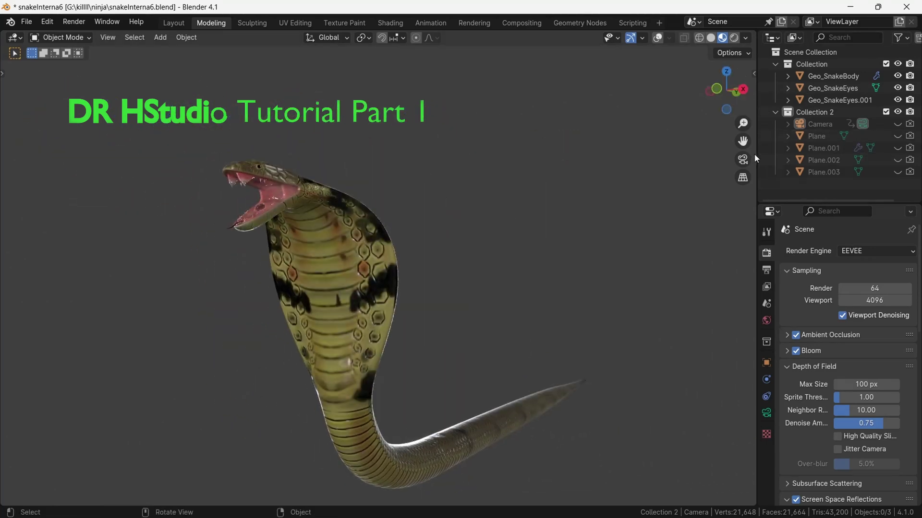
{"action": "left_click_drag", "start_coordinate": [743, 124], "coordinate": [739, 86]}
{"action": "left_click_drag", "start_coordinate": [732, 92], "coordinate": [706, 102]}
{"action": "scroll", "coordinate": [741, 168], "scroll_direction": "down", "scroll_amount": 7}
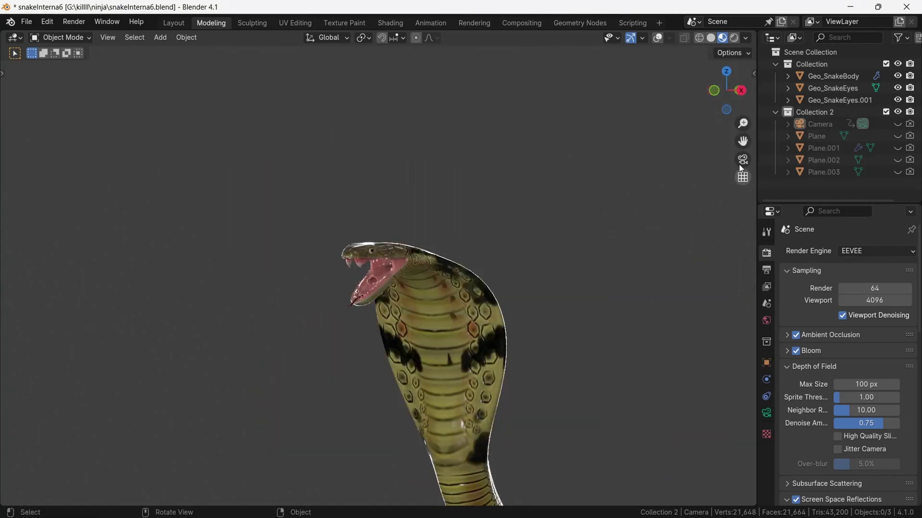
{"action": "left_click_drag", "start_coordinate": [742, 135], "coordinate": [728, 84]}
{"action": "left_click", "coordinate": [742, 177]}
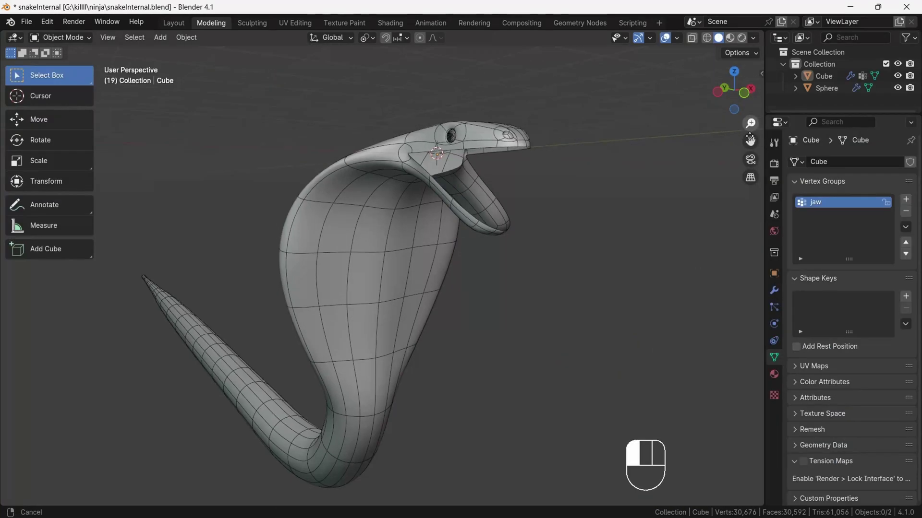
- Collapse the advanced settings of the snake's Subdivision modifier and turn off the modifier's viewport display
{"action": "left_click_drag", "start_coordinate": [735, 90], "coordinate": [730, 91]}
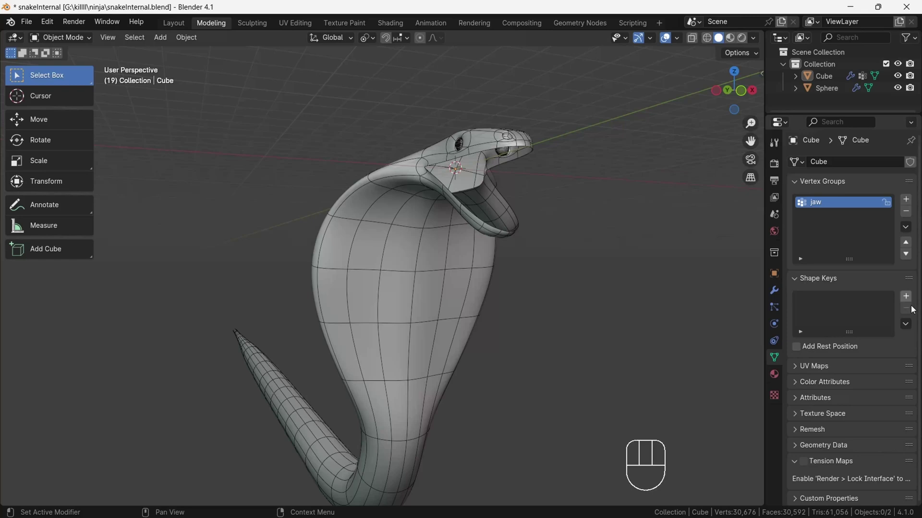
{"action": "left_click", "coordinate": [906, 325]}
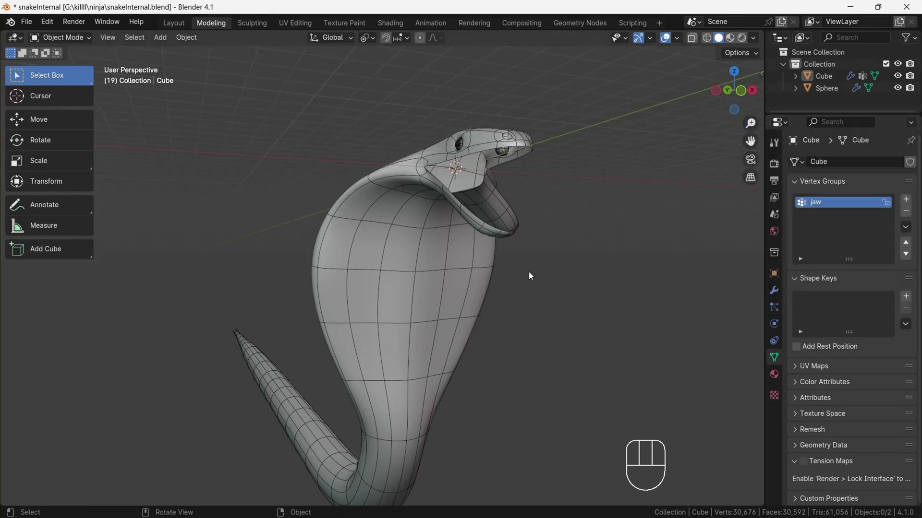
{"action": "left_click", "coordinate": [775, 291]}
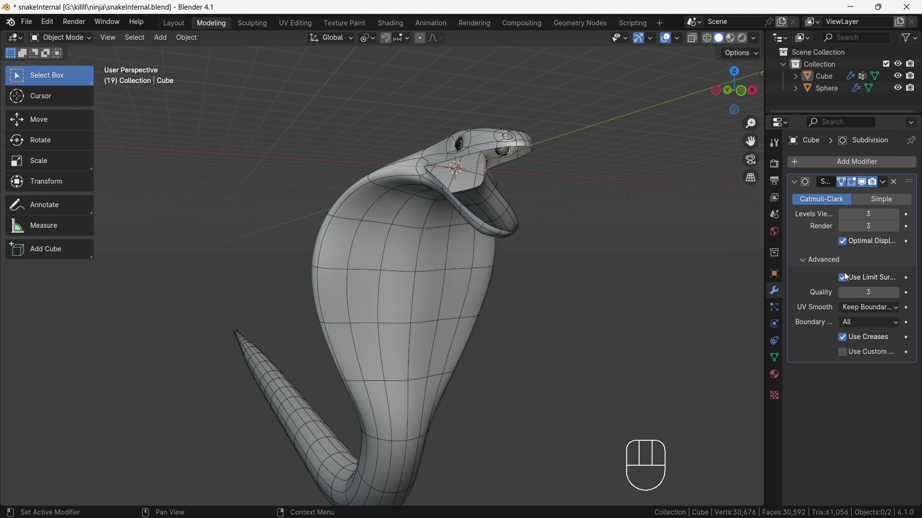
{"action": "left_click", "coordinate": [818, 262]}
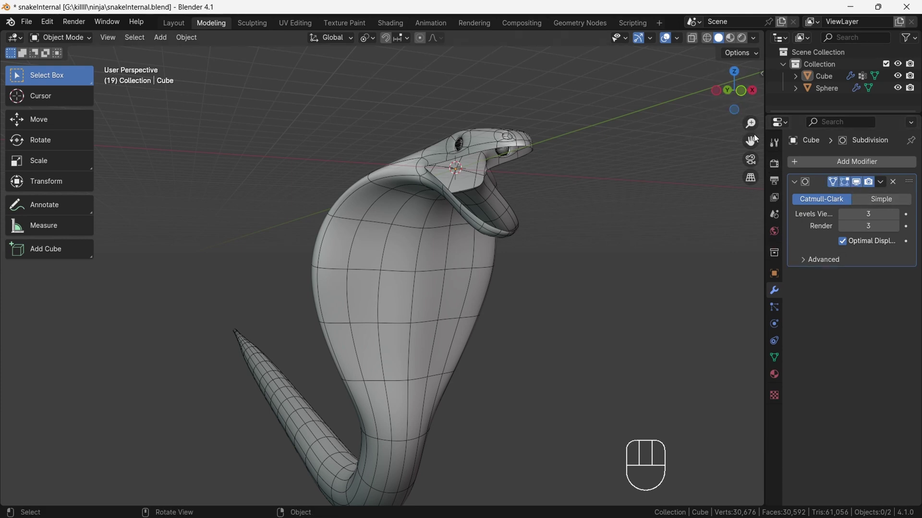
{"action": "left_click_drag", "start_coordinate": [753, 139], "coordinate": [751, 94]}
{"action": "left_click_drag", "start_coordinate": [741, 83], "coordinate": [770, 78]}
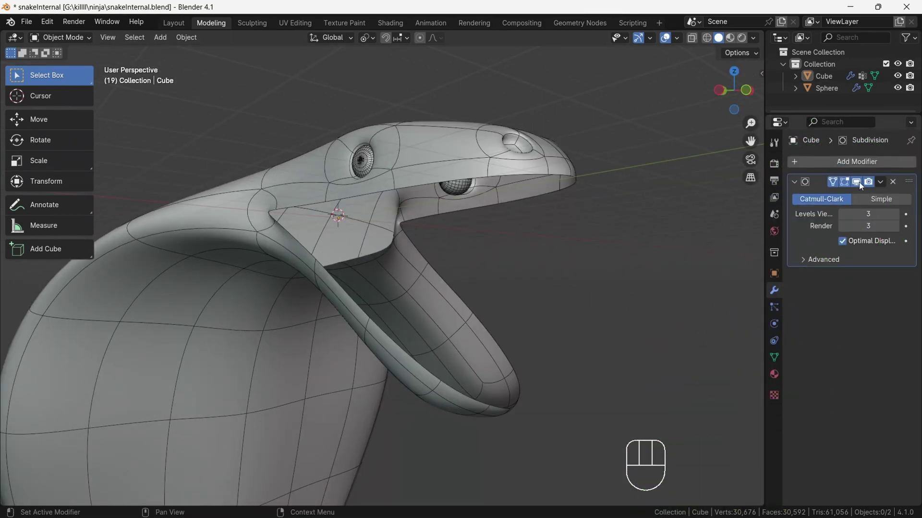
{"action": "left_click", "coordinate": [858, 183]}
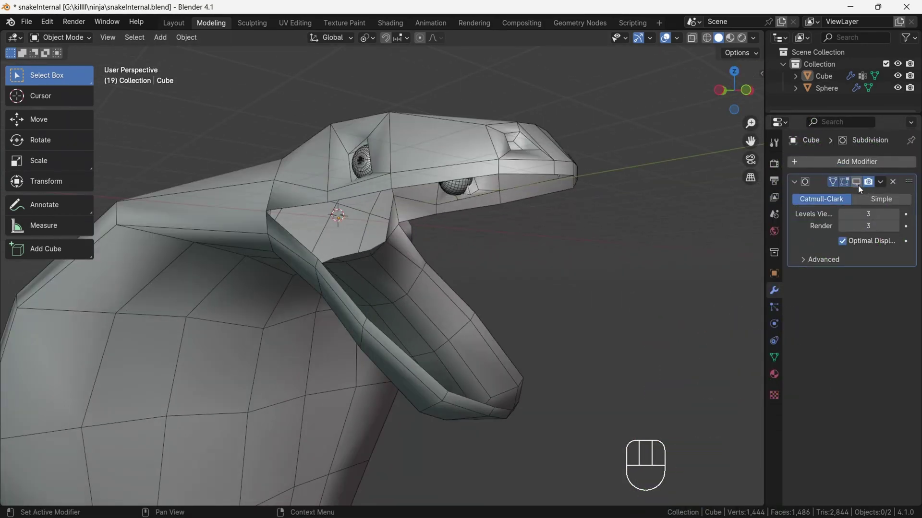
- Select the snake body, enter Edit Mode and select the edge loop around the open mouth
{"action": "left_click_drag", "start_coordinate": [736, 99], "coordinate": [756, 98]}
{"action": "left_click", "coordinate": [158, 168]}
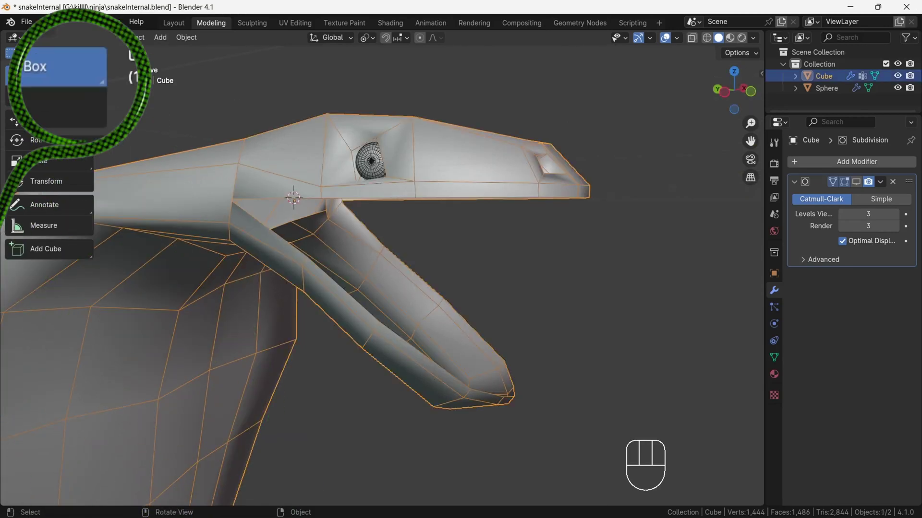
{"action": "left_click", "coordinate": [61, 37]}
{"action": "left_click", "coordinate": [57, 62]}
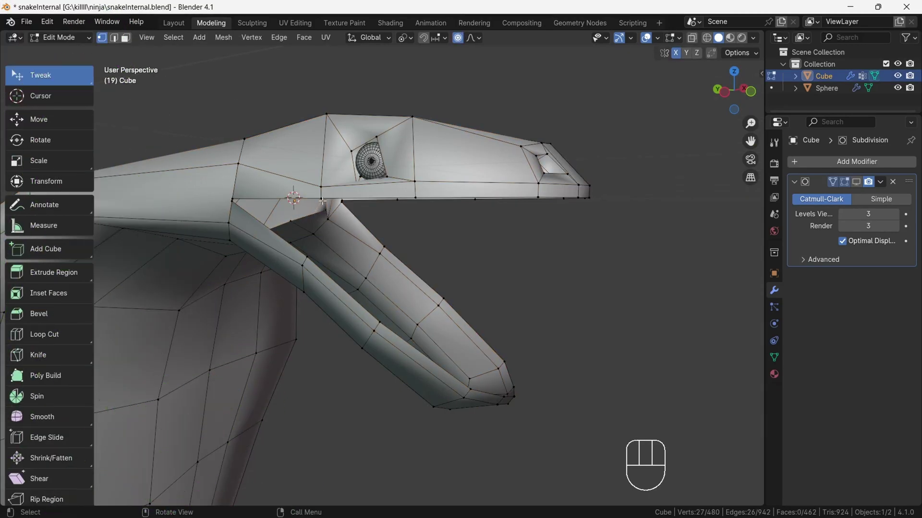
{"action": "left_click", "coordinate": [356, 199], "text": "alt"}
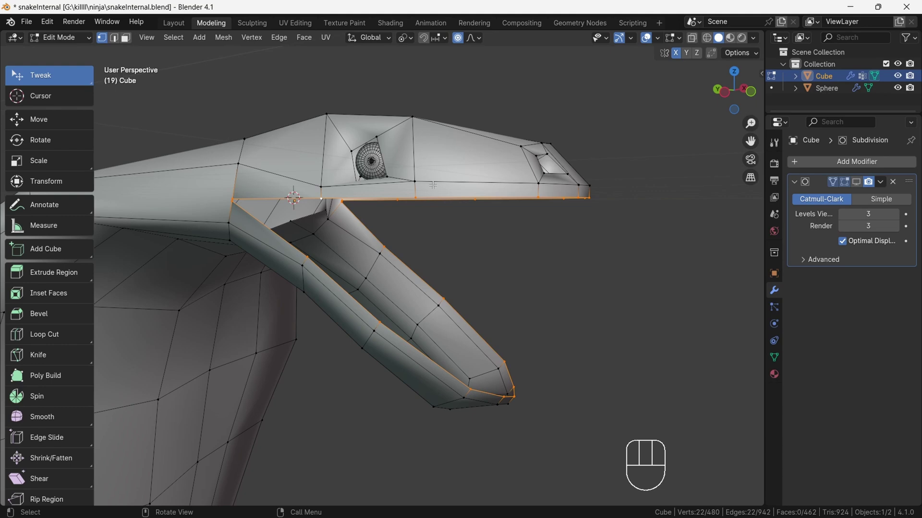
- Smooth the vertices of the selected mouth-rim loop
{"action": "mouse_move", "coordinate": [713, 92]}
{"action": "left_mouse_down"}
{"action": "mouse_move", "coordinate": [582, 63]}
{"action": "mouse_move", "coordinate": [720, 82]}
{"action": "left_mouse_up"}
{"action": "right_click", "coordinate": [460, 123]}
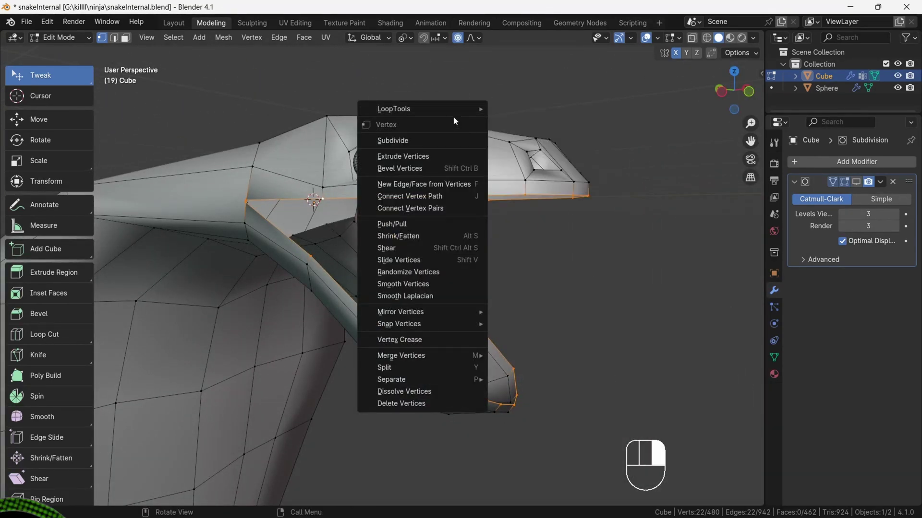
{"action": "left_click", "coordinate": [435, 287]}
- Extrude the mouth-rim loop in place with no movement offset
{"action": "left_click_drag", "start_coordinate": [736, 88], "coordinate": [686, 83]}
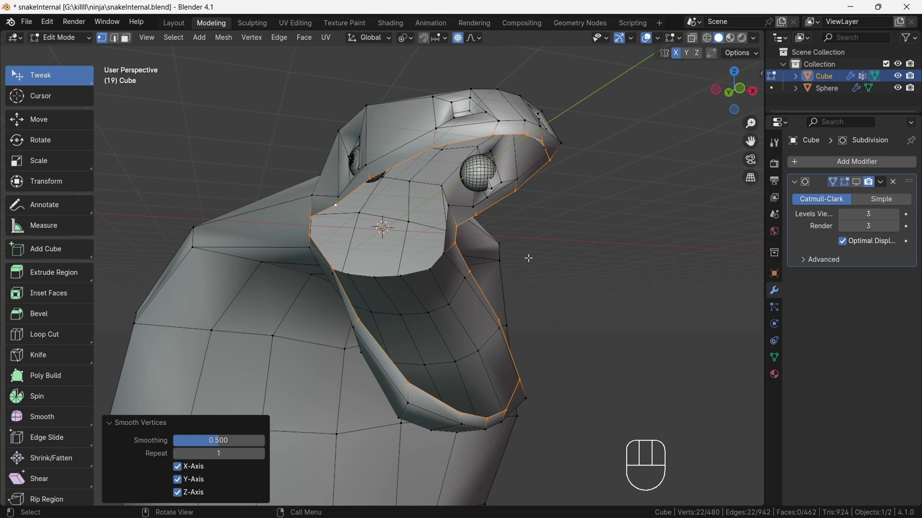
{"action": "key", "text": "e"}
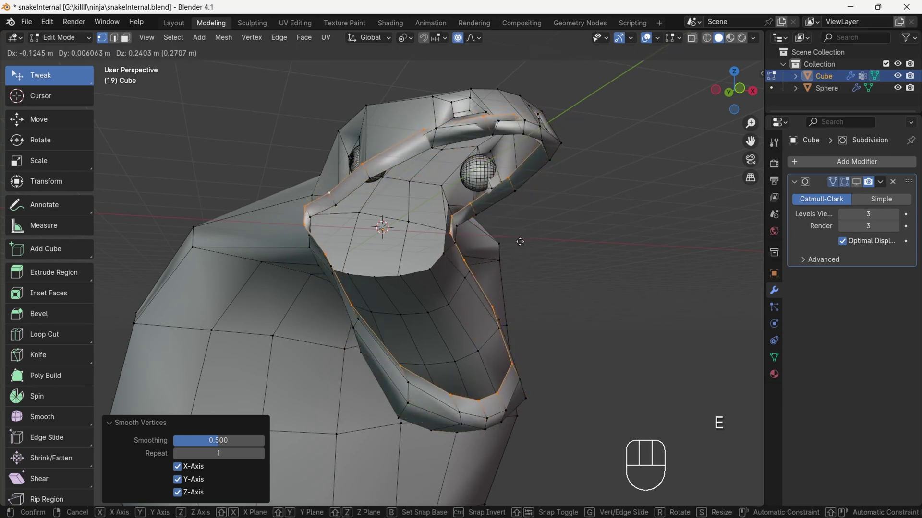
{"action": "right_click", "coordinate": [518, 240]}
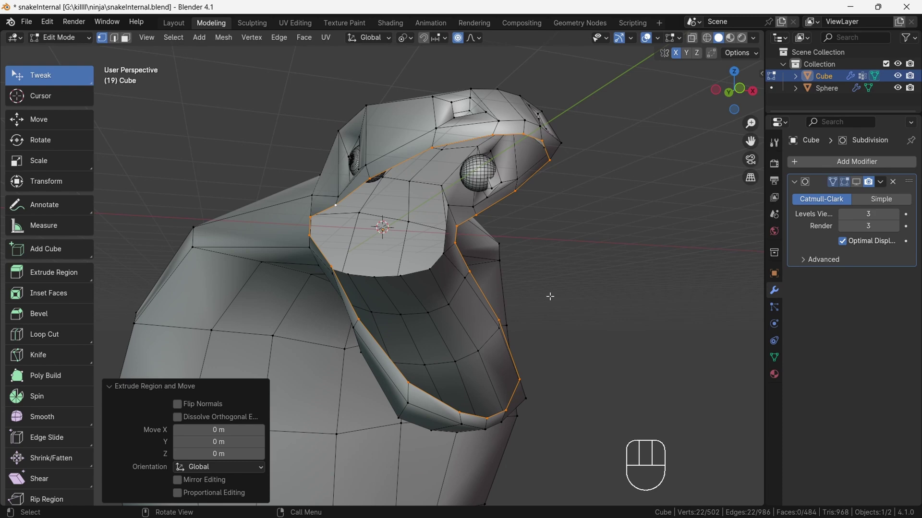
- Turn off proportional editing and Shrink/Fatten the extruded mouth rim inward by about 0.298 m
{"action": "key", "text": "alt+s"}
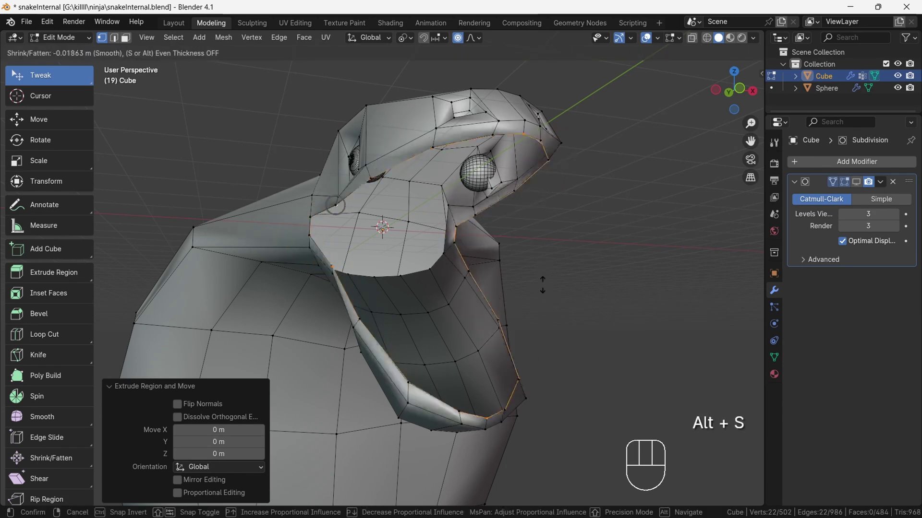
{"action": "left_click", "coordinate": [538, 288]}
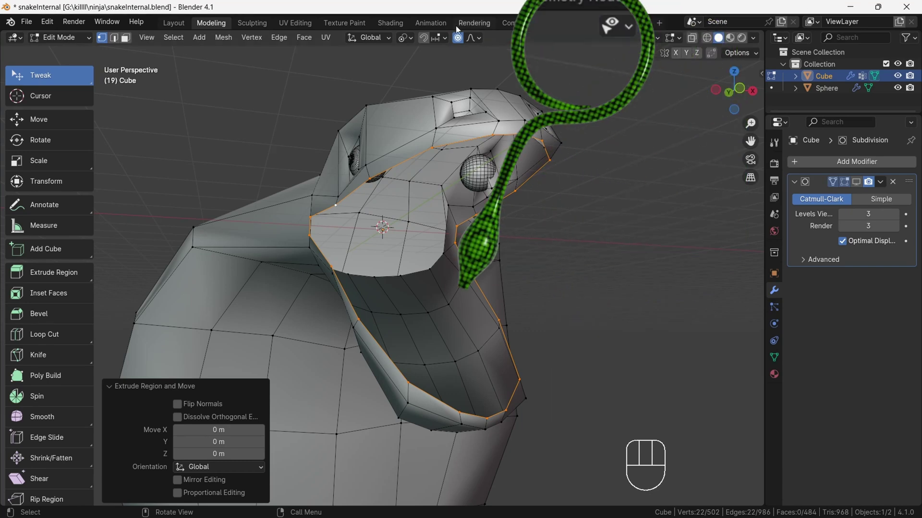
{"action": "left_click", "coordinate": [458, 38]}
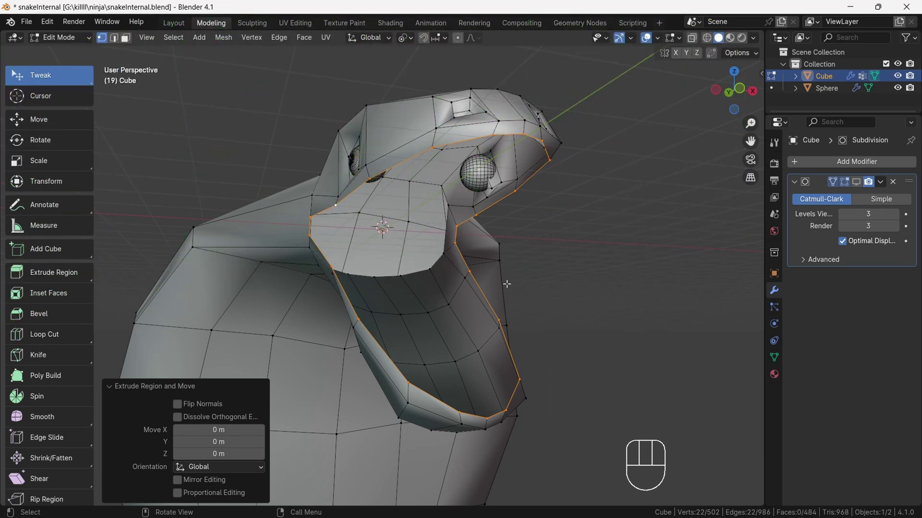
{"action": "key", "text": "alt+s"}
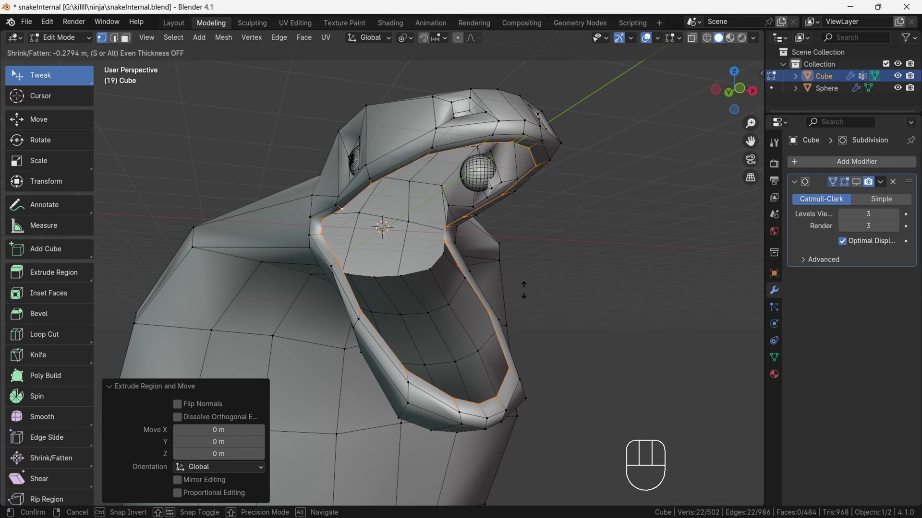
{"action": "left_click", "coordinate": [503, 347]}
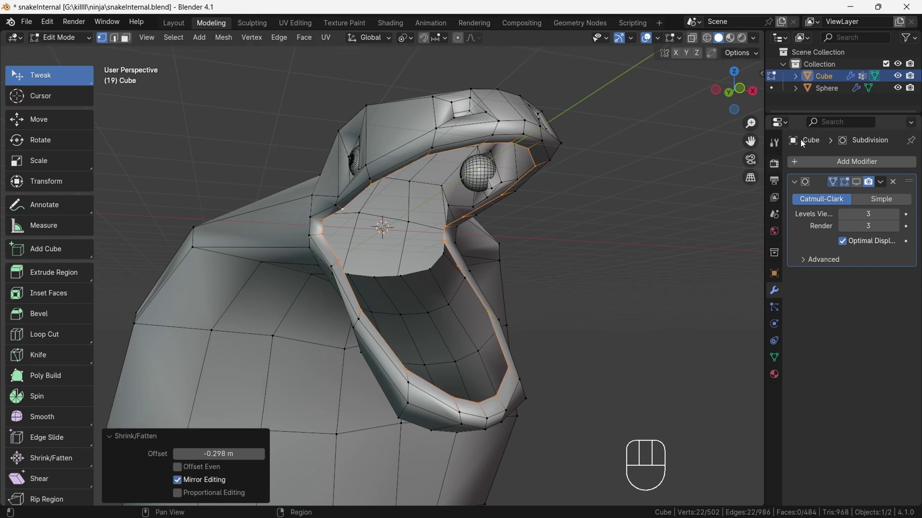
- Enable X-ray in the right orthographic view and circle-select all vertices of the snake's head and hood
{"action": "middle_click_drag", "start_coordinate": [757, 132], "coordinate": [778, 117]}
{"action": "left_click_drag", "start_coordinate": [750, 142], "coordinate": [784, 150]}
{"action": "left_click_drag", "start_coordinate": [750, 124], "coordinate": [715, 88]}
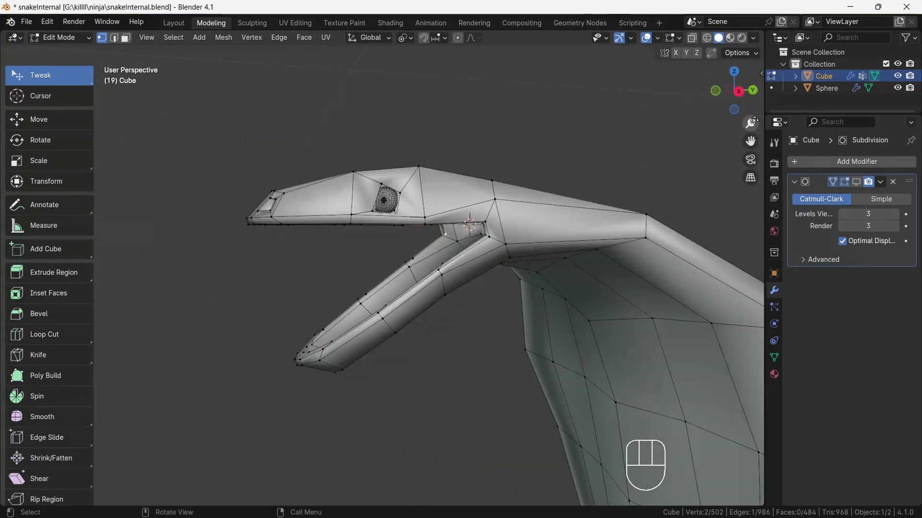
{"action": "left_click_drag", "start_coordinate": [753, 122], "coordinate": [753, 144]}
{"action": "left_click_drag", "start_coordinate": [750, 141], "coordinate": [596, 43]}
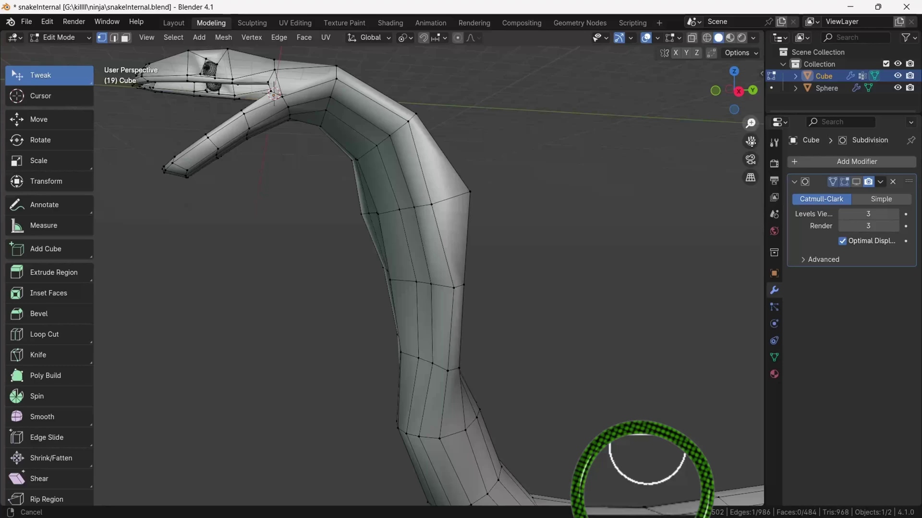
{"action": "left_click_drag", "start_coordinate": [735, 91], "coordinate": [718, 103]}
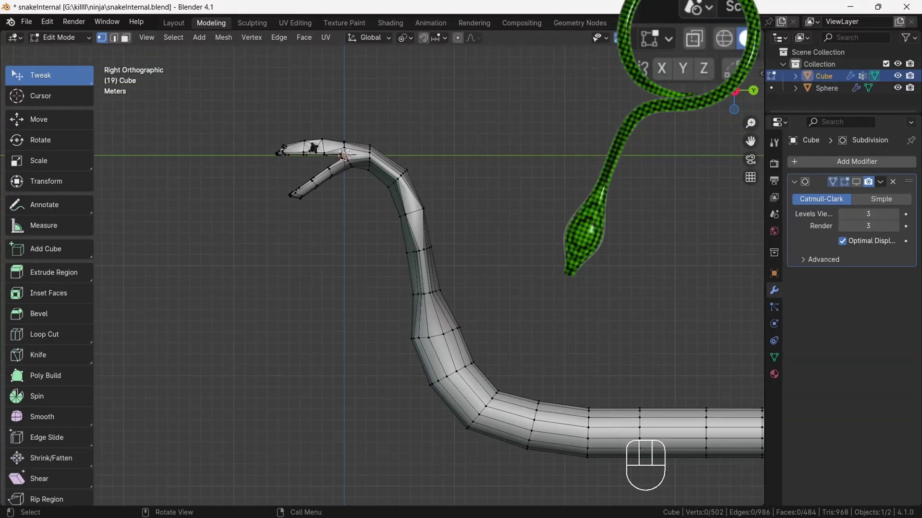
{"action": "left_click", "coordinate": [692, 38]}
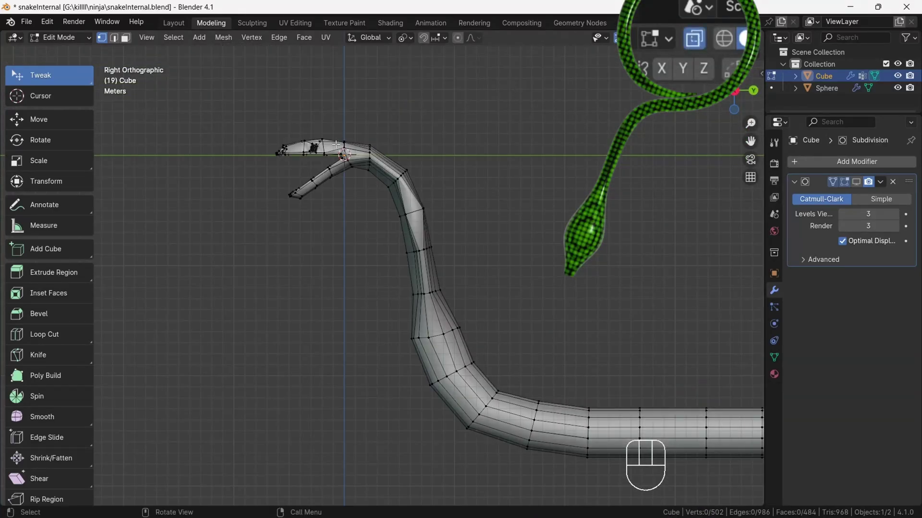
{"action": "key", "text": "c"}
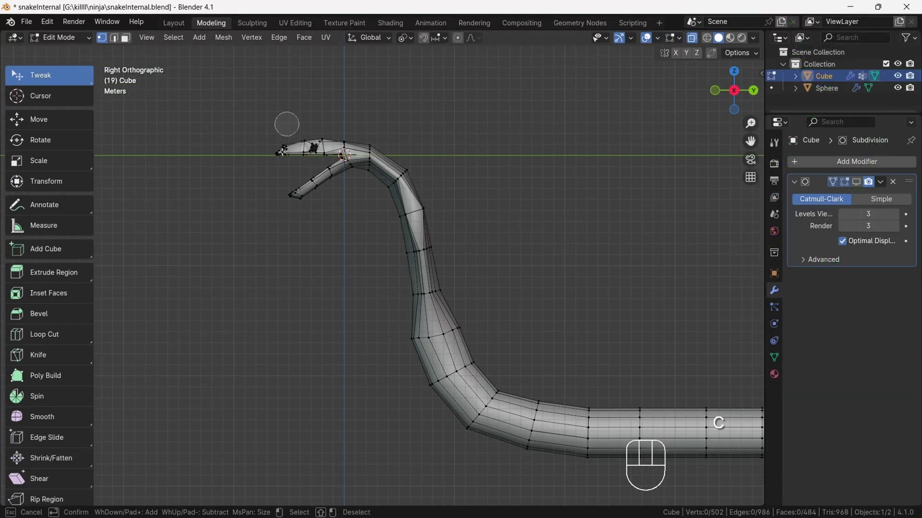
{"action": "mouse_move", "coordinate": [288, 144]}
{"action": "left_mouse_down"}
{"action": "mouse_move", "coordinate": [346, 149]}
{"action": "mouse_move", "coordinate": [327, 166]}
{"action": "mouse_move", "coordinate": [397, 174]}
{"action": "left_mouse_up"}
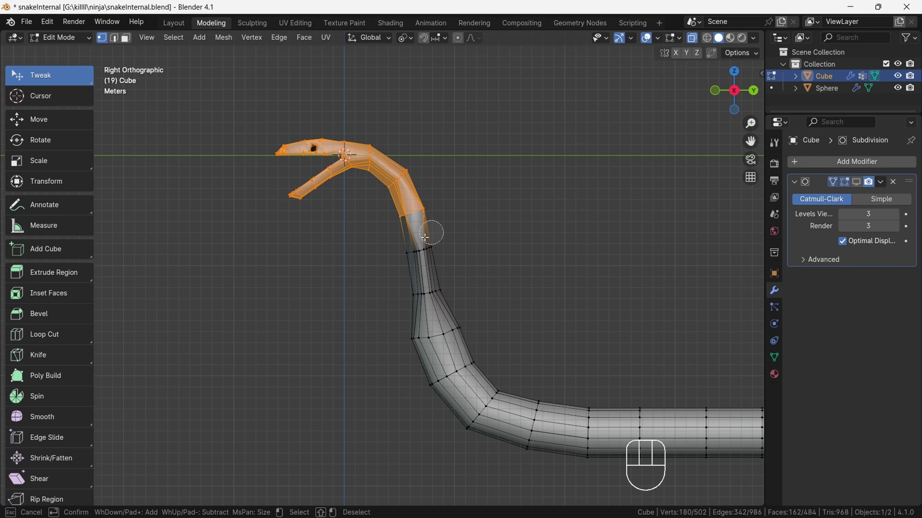
{"action": "mouse_move", "coordinate": [426, 237]}
{"action": "left_mouse_down"}
{"action": "mouse_move", "coordinate": [436, 246]}
{"action": "mouse_move", "coordinate": [405, 290]}
{"action": "left_mouse_up"}
{"action": "right_click", "coordinate": [450, 129]}
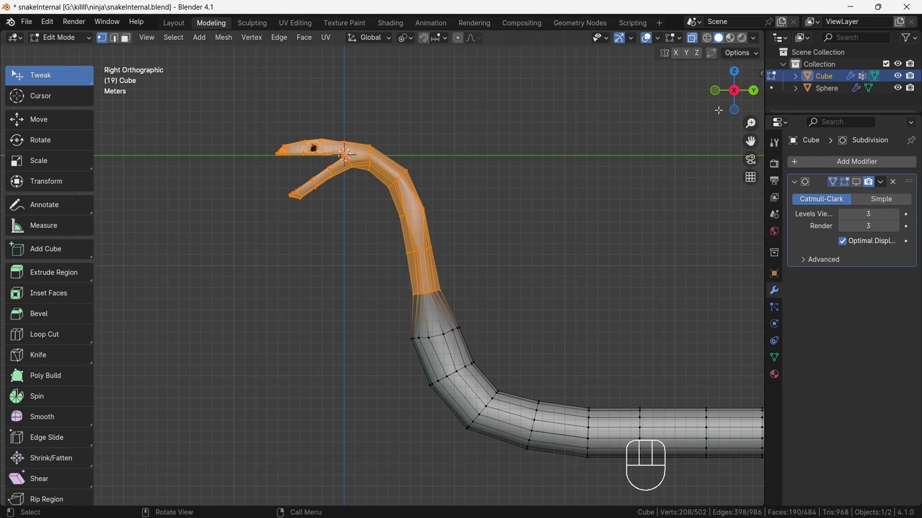
- Box-select the head and hood and separate the selection into its own object
{"action": "key", "text": "b"}
{"action": "left_click_drag", "start_coordinate": [247, 87], "coordinate": [470, 283]}
{"action": "mouse_move", "coordinate": [728, 88]}
{"action": "left_mouse_down"}
{"action": "mouse_move", "coordinate": [779, 107]}
{"action": "mouse_move", "coordinate": [734, 96]}
{"action": "left_mouse_up"}
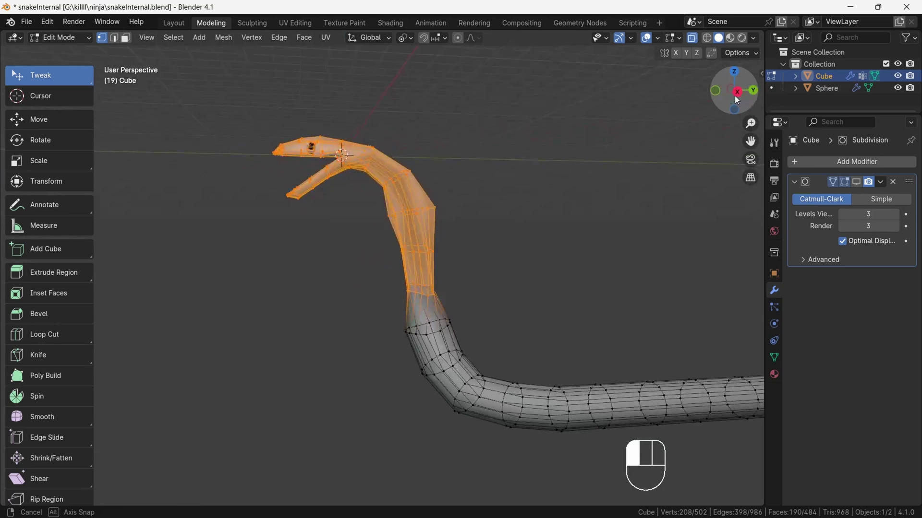
{"action": "left_click", "coordinate": [734, 91]}
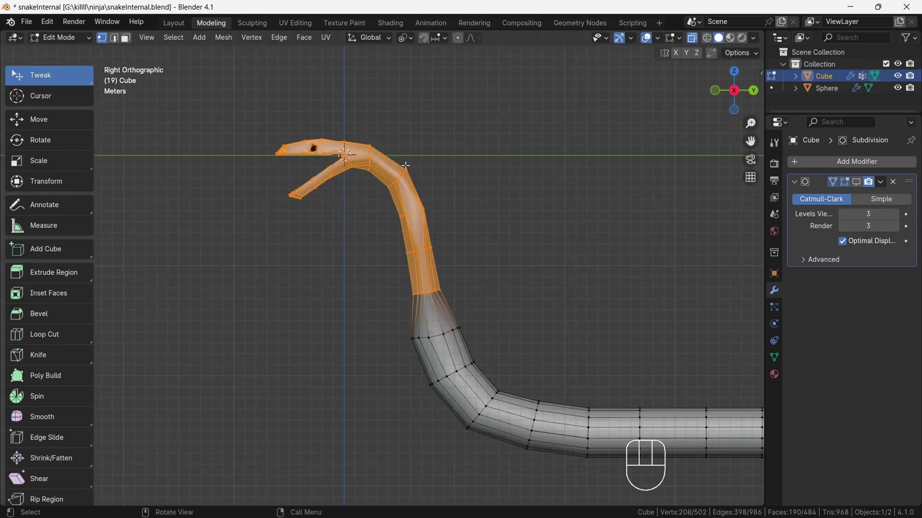
{"action": "key", "text": "p"}
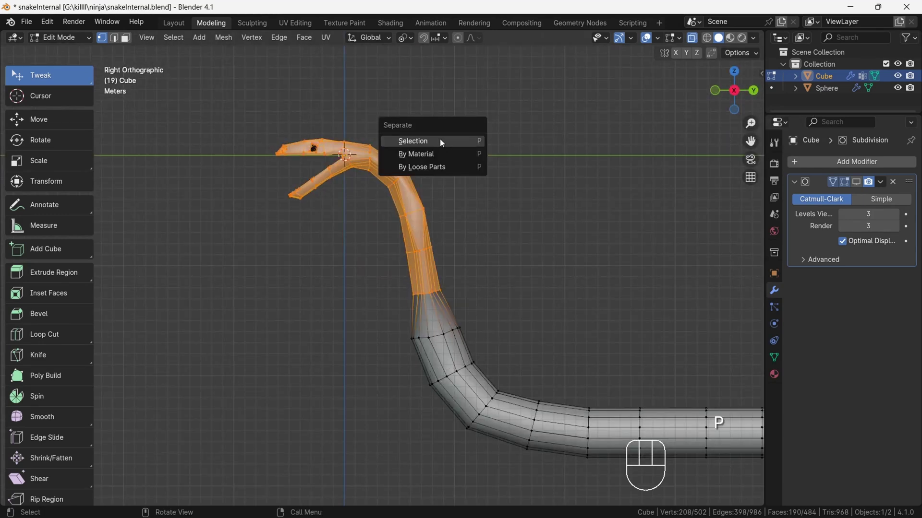
{"action": "left_click", "coordinate": [440, 140]}
- Return to Object Mode and hide the lower body object, leaving the head and hood piece shown
{"action": "mouse_move", "coordinate": [732, 90]}
{"action": "left_mouse_down"}
{"action": "mouse_move", "coordinate": [766, 107]}
{"action": "mouse_move", "coordinate": [742, 92]}
{"action": "mouse_move", "coordinate": [742, 110]}
{"action": "mouse_move", "coordinate": [737, 90]}
{"action": "left_mouse_up"}
{"action": "left_click", "coordinate": [60, 38]}
{"action": "left_click", "coordinate": [58, 48]}
{"action": "left_click", "coordinate": [421, 206]}
{"action": "left_click", "coordinate": [445, 346]}
{"action": "left_click", "coordinate": [898, 76]}
{"action": "left_click", "coordinate": [899, 76]}
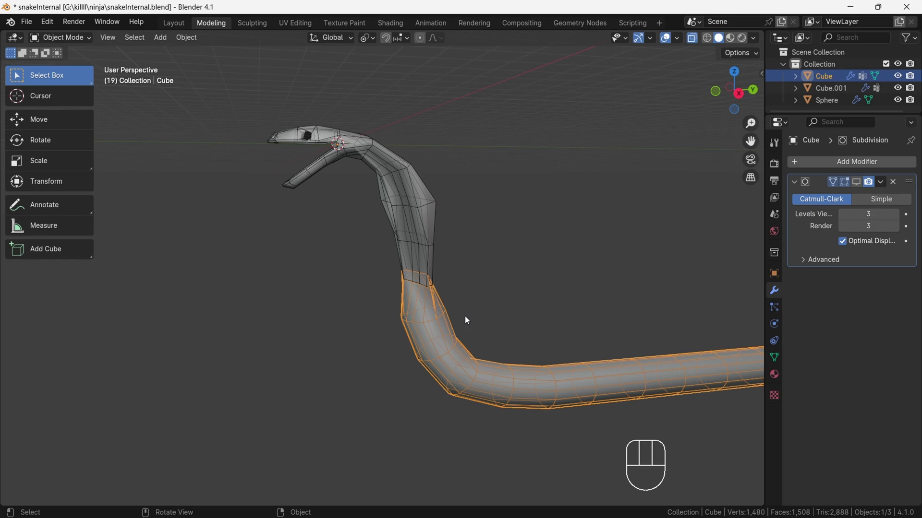
{"action": "key", "text": "h"}
- Select the separated head and hood piece, turn off X-ray and show it in the front orthographic view
{"action": "left_click", "coordinate": [417, 190]}
{"action": "left_click", "coordinate": [690, 38]}
{"action": "left_click_drag", "start_coordinate": [737, 91], "coordinate": [768, 133]}
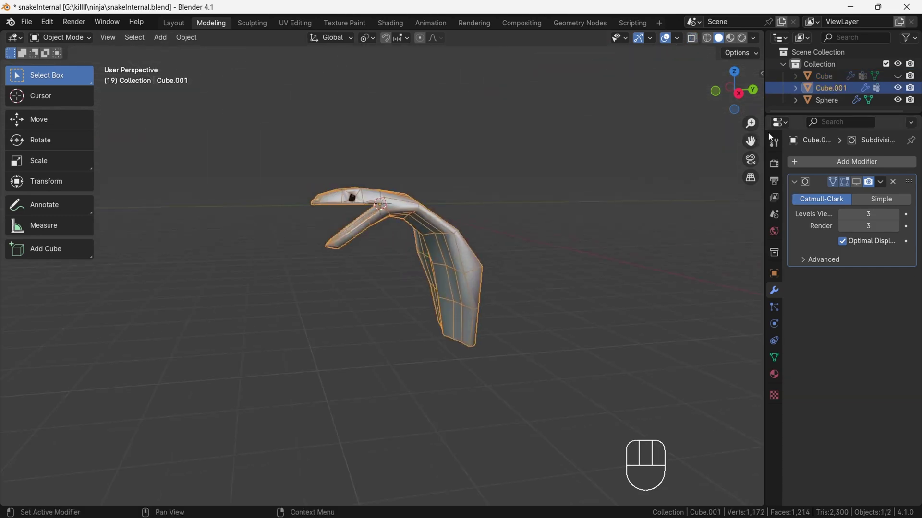
{"action": "scroll", "coordinate": [396, 173], "scroll_direction": "up", "scroll_amount": 3}
{"action": "left_click", "coordinate": [108, 37]}
{"action": "left_click", "coordinate": [154, 118]}
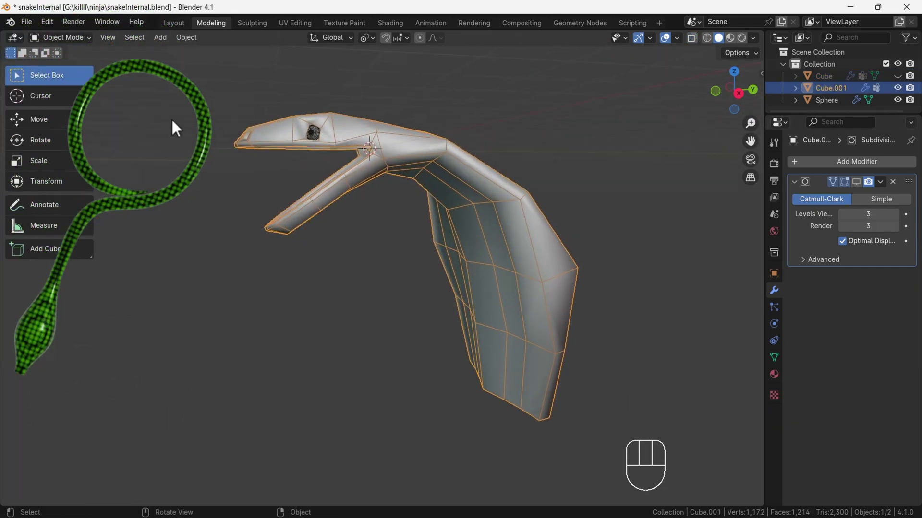
{"action": "left_click_drag", "start_coordinate": [735, 90], "coordinate": [755, 127]}
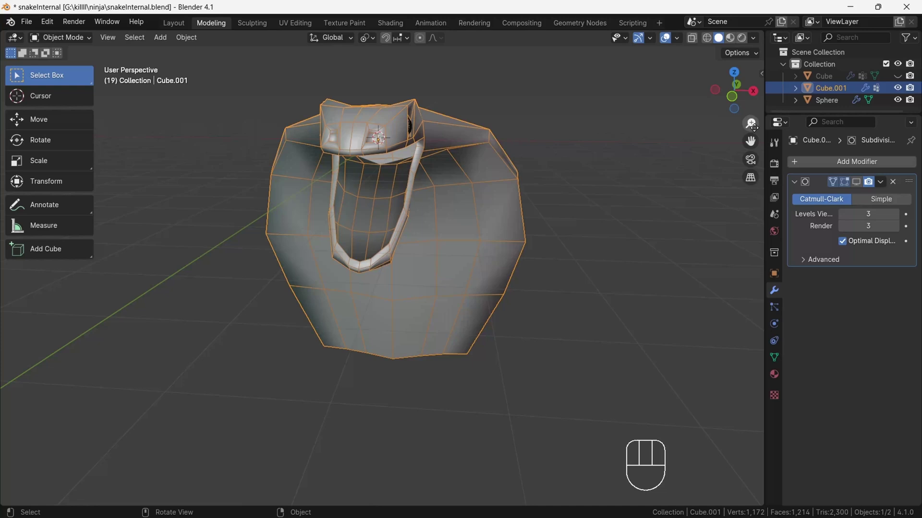
{"action": "left_click", "coordinate": [732, 96]}
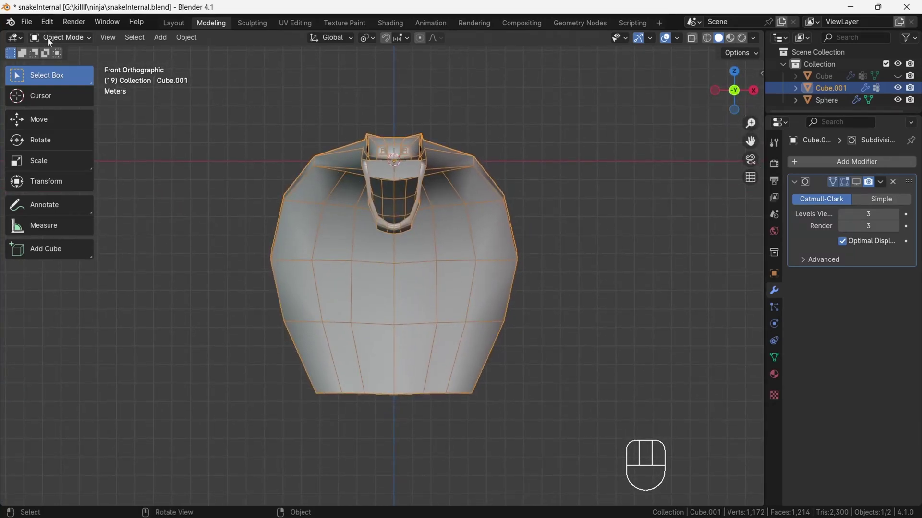
- Enter Edit Mode and delete all vertices in the negative-X half of the head and hood piece, leaving the centre line intact
{"action": "left_click", "coordinate": [49, 41]}
{"action": "left_click", "coordinate": [58, 62]}
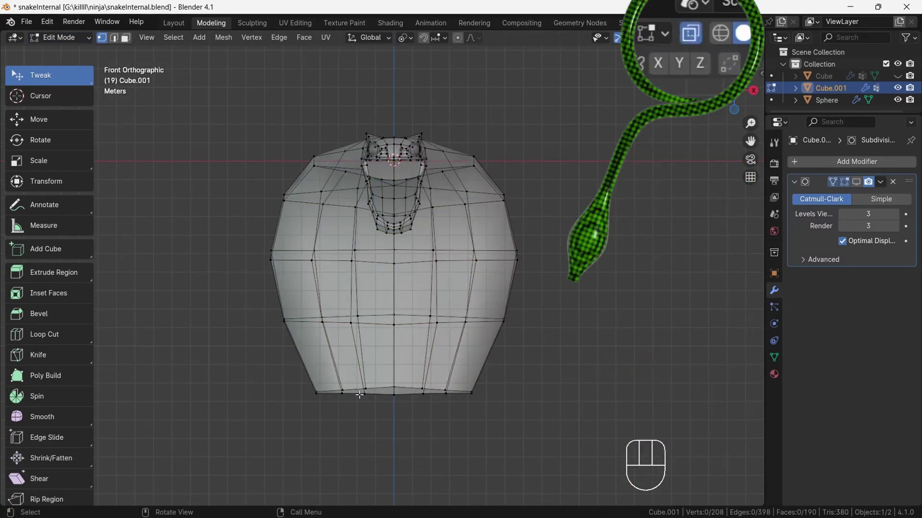
{"action": "key", "text": "b"}
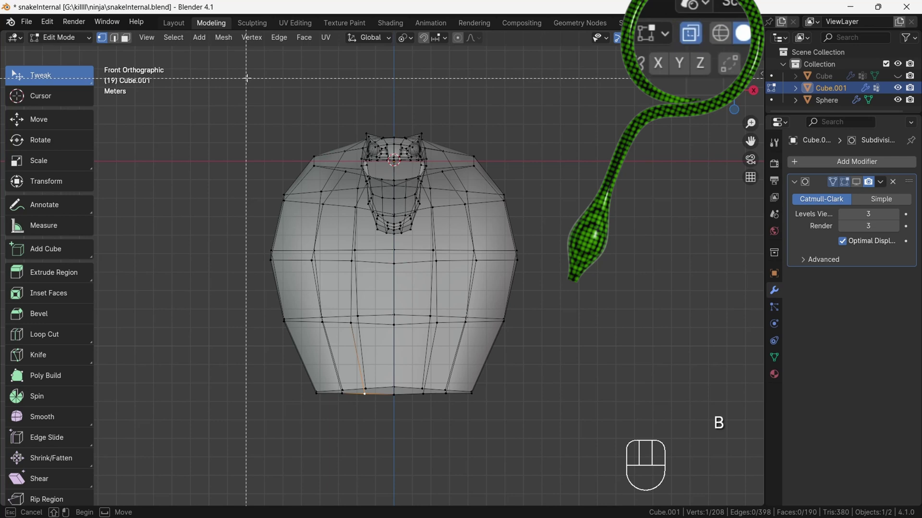
{"action": "left_click_drag", "start_coordinate": [248, 79], "coordinate": [390, 435]}
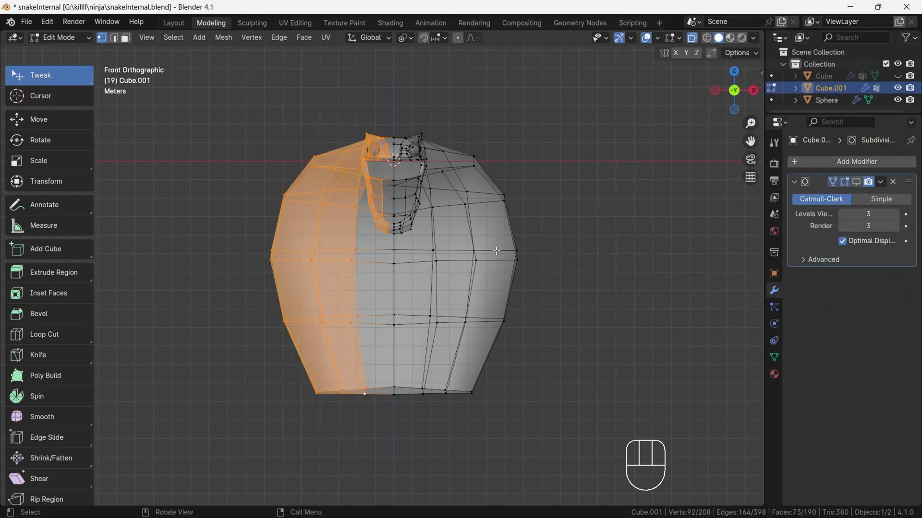
{"action": "key", "text": "x"}
{"action": "left_click", "coordinate": [543, 146]}
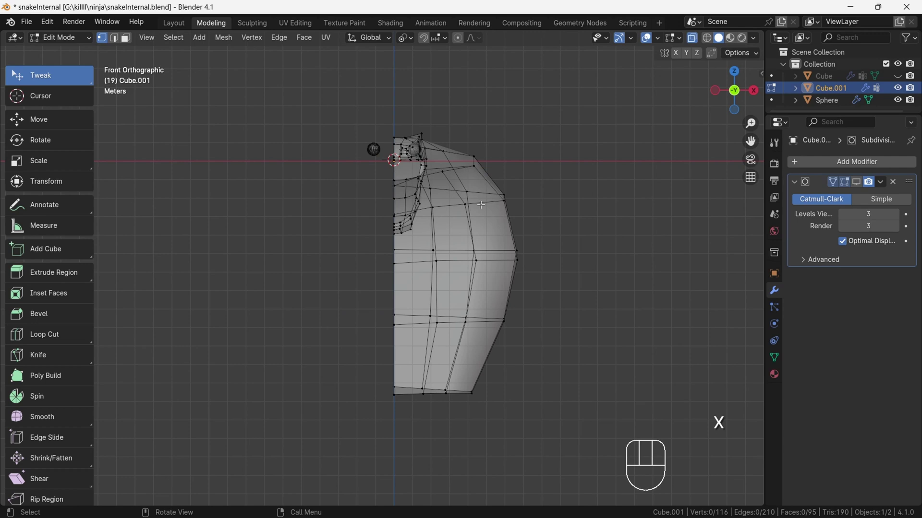
- Add a Mirror modifier on the X axis to the halved head and hood piece, with Clipping enabled
{"action": "left_click", "coordinate": [801, 164]}
{"action": "left_click", "coordinate": [811, 158]}
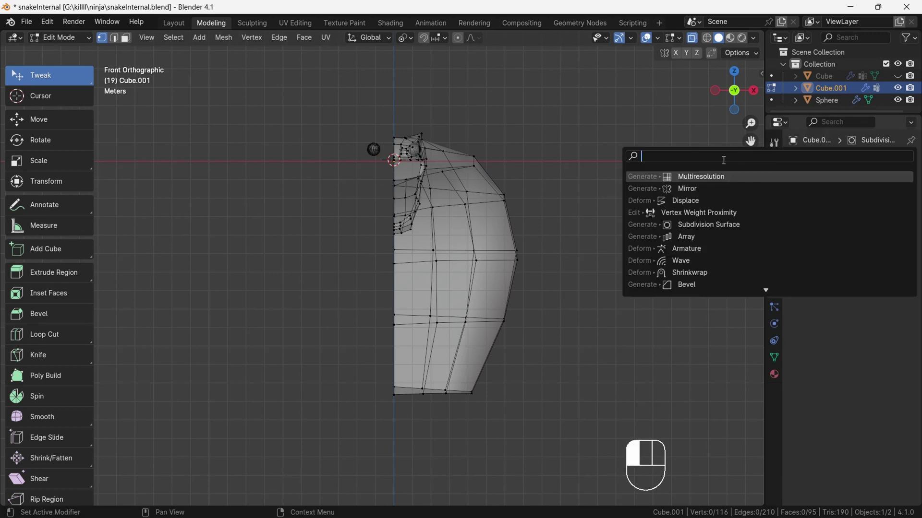
{"action": "type", "text": "mi"}
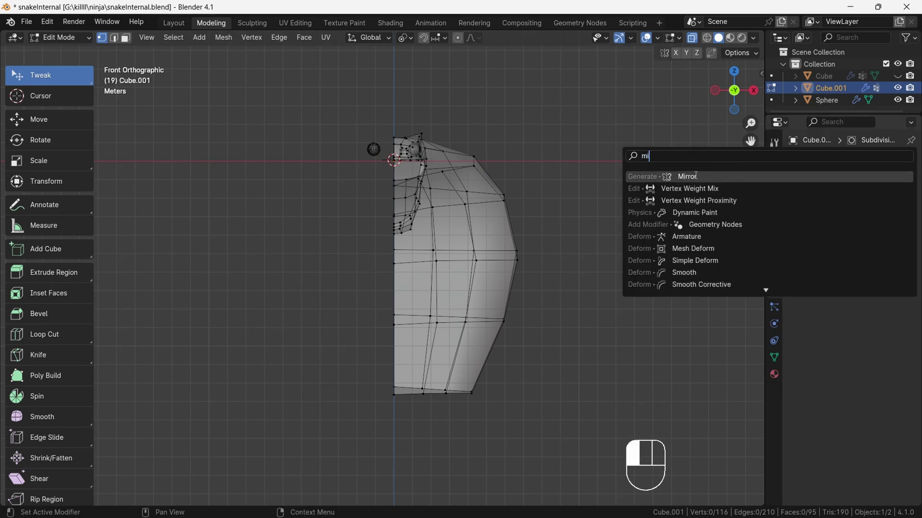
{"action": "left_click", "coordinate": [687, 177]}
{"action": "left_click", "coordinate": [841, 274]}
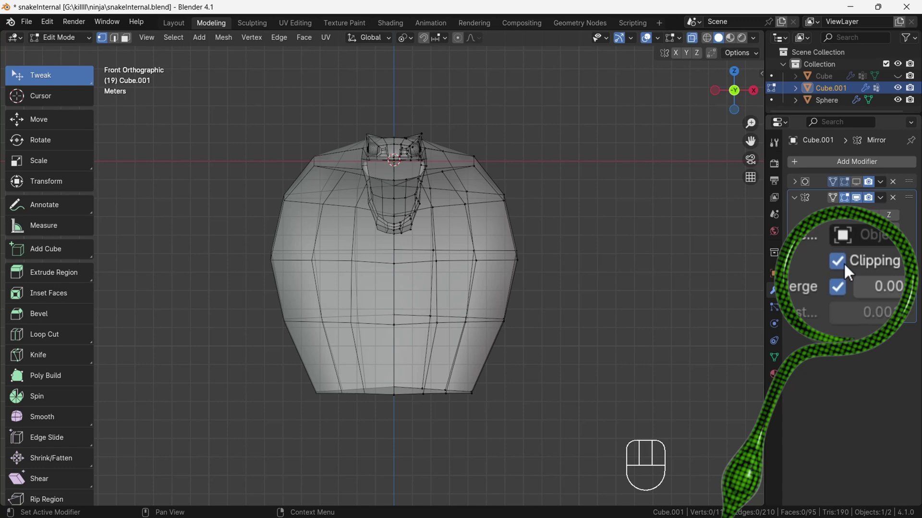
{"action": "scroll", "coordinate": [583, 156], "scroll_direction": "up", "scroll_amount": 1}
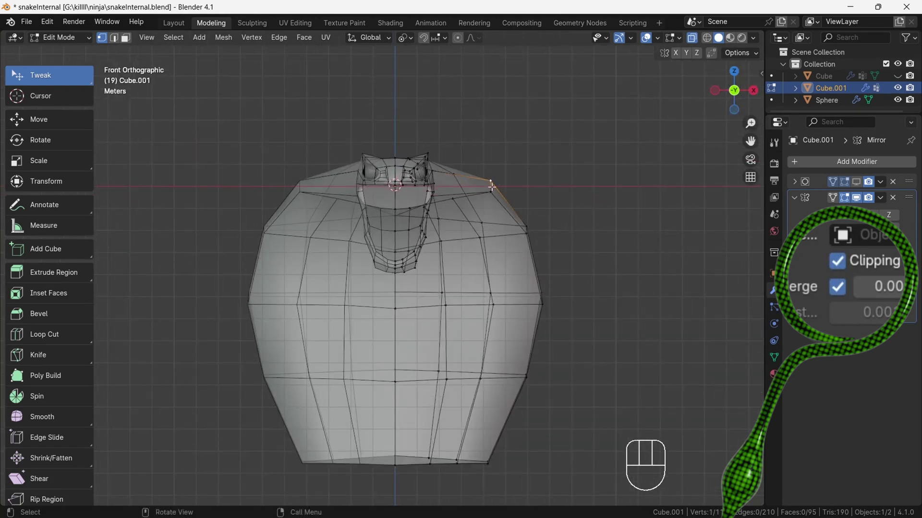
{"action": "key", "text": "g"}
{"action": "right_click", "coordinate": [543, 148]}
- Turn off X-ray and fill a face between the four inner rim vertices at the corner of the mouth
{"action": "left_click", "coordinate": [692, 39]}
{"action": "left_click_drag", "start_coordinate": [734, 91], "coordinate": [602, 132]}
{"action": "left_click_drag", "start_coordinate": [751, 140], "coordinate": [846, 197]}
{"action": "left_click_drag", "start_coordinate": [750, 123], "coordinate": [740, 82]}
{"action": "scroll", "coordinate": [741, 98], "scroll_direction": "up", "scroll_amount": 5}
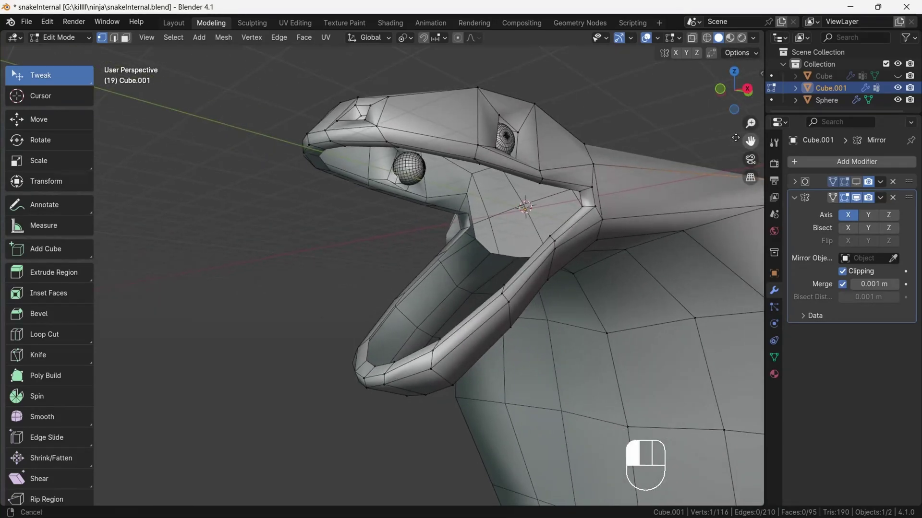
{"action": "left_click_drag", "start_coordinate": [750, 141], "coordinate": [701, 136]}
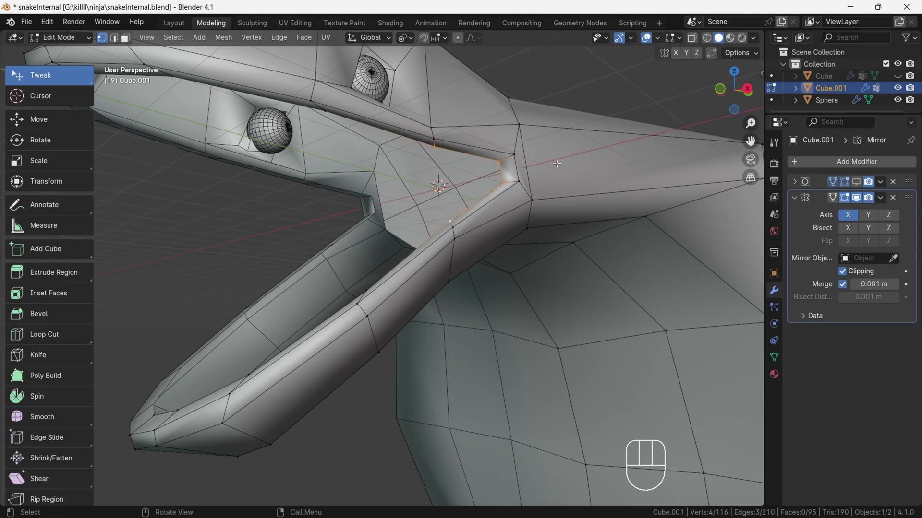
{"action": "key", "text": "f"}
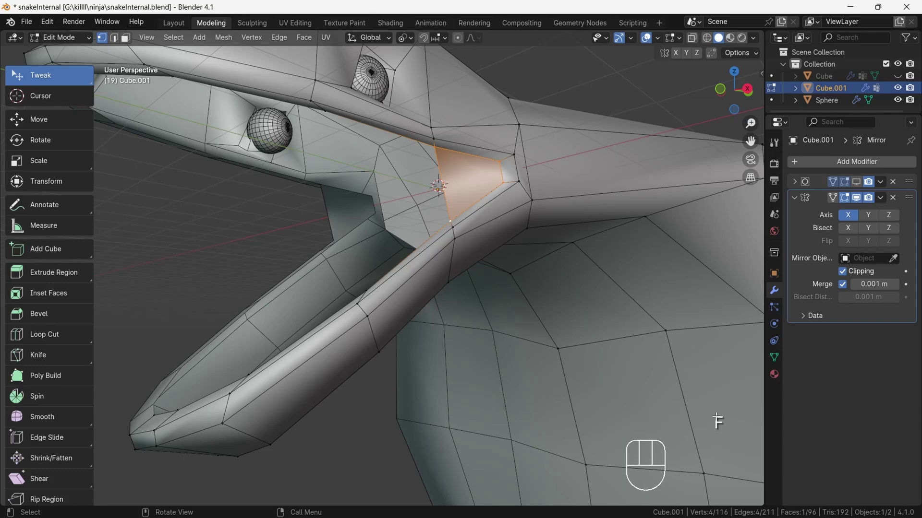
- Search the add-ons in the preferences for F2 and close the preferences
{"action": "left_click", "coordinate": [47, 23]}
{"action": "left_click", "coordinate": [73, 182]}
{"action": "left_click", "coordinate": [333, 48]}
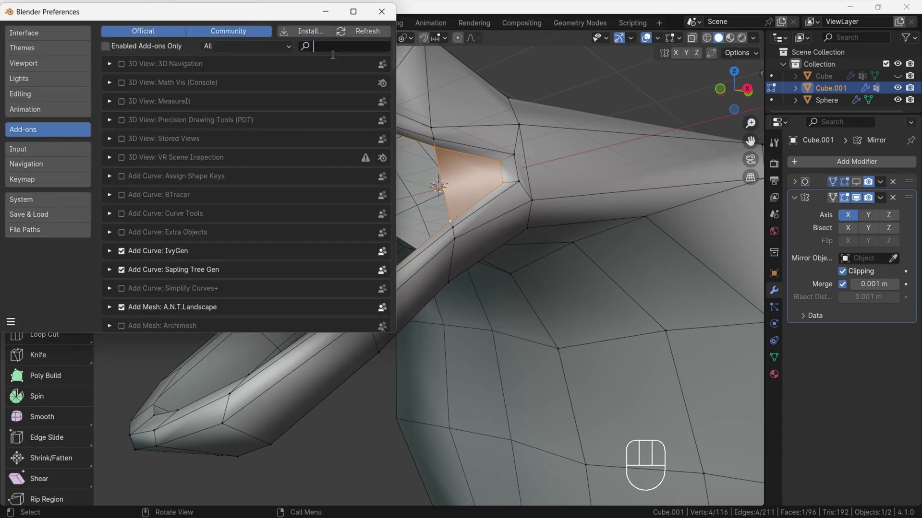
{"action": "type", "text": "f2"}
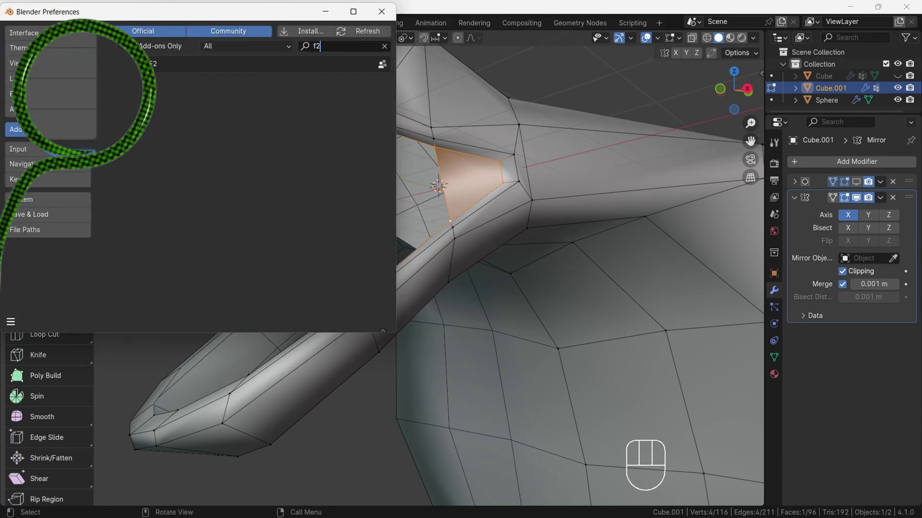
{"action": "left_click", "coordinate": [382, 12]}
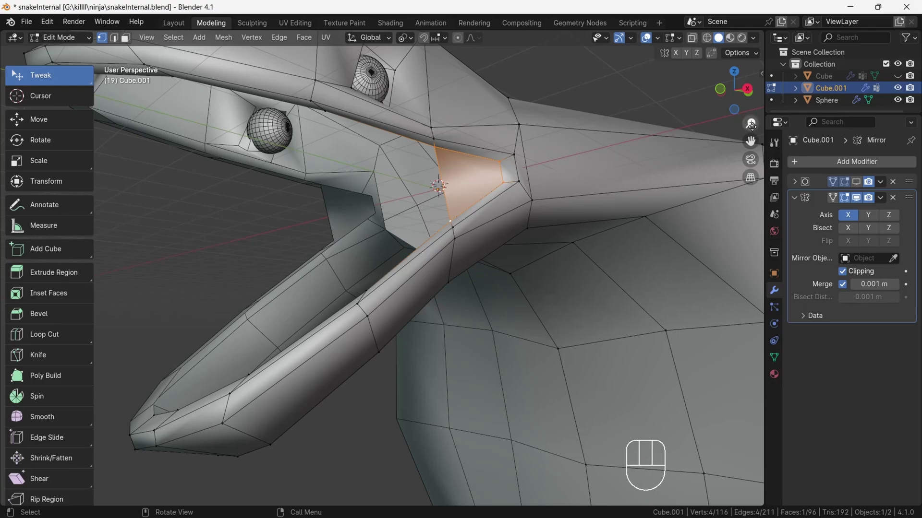
- Select the lower inner rim vertex near the mouth corner and hide the 3D cursor in the viewport
{"action": "mouse_move", "coordinate": [737, 99]}
{"action": "left_mouse_down"}
{"action": "mouse_move", "coordinate": [810, 99]}
{"action": "mouse_move", "coordinate": [736, 97]}
{"action": "left_mouse_up"}
{"action": "left_click", "coordinate": [739, 133]}
{"action": "left_click_drag", "start_coordinate": [751, 141], "coordinate": [743, 89]}
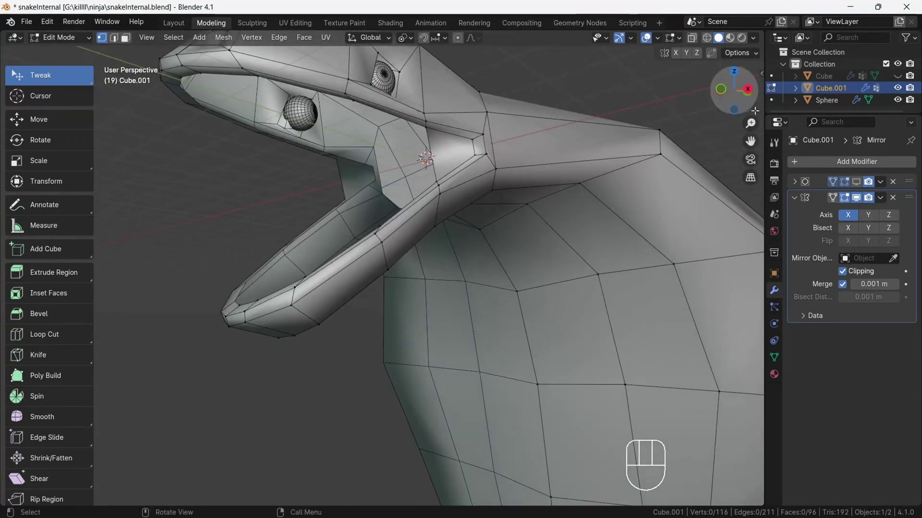
{"action": "left_click_drag", "start_coordinate": [751, 123], "coordinate": [776, 114]}
{"action": "left_click_drag", "start_coordinate": [533, 219], "coordinate": [538, 201]}
{"action": "left_click_drag", "start_coordinate": [738, 93], "coordinate": [684, 88]}
{"action": "left_click", "coordinate": [658, 39]}
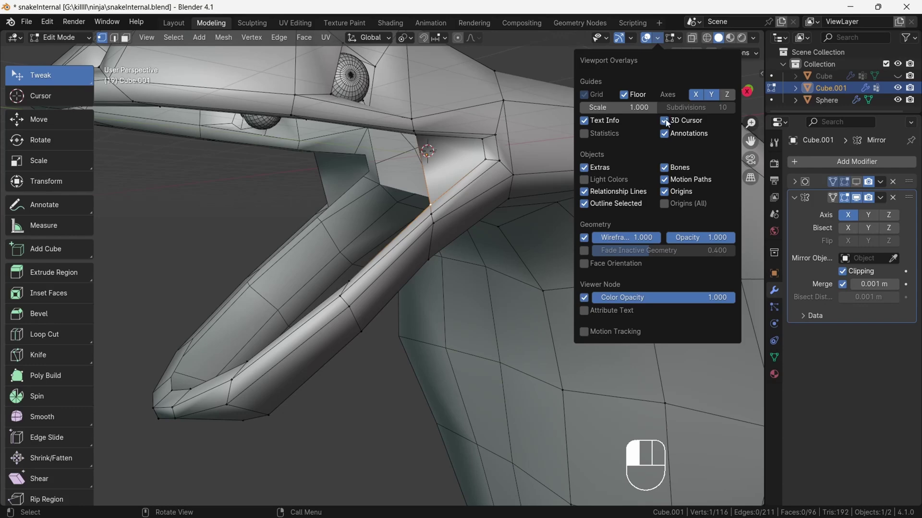
{"action": "left_click", "coordinate": [666, 120]}
{"action": "left_click", "coordinate": [657, 38]}
- Extrude the selected lower rim vertex about -2.18 m along X to the centre line of the mouth
{"action": "left_click_drag", "start_coordinate": [736, 91], "coordinate": [760, 91]}
{"action": "key", "text": "e"}
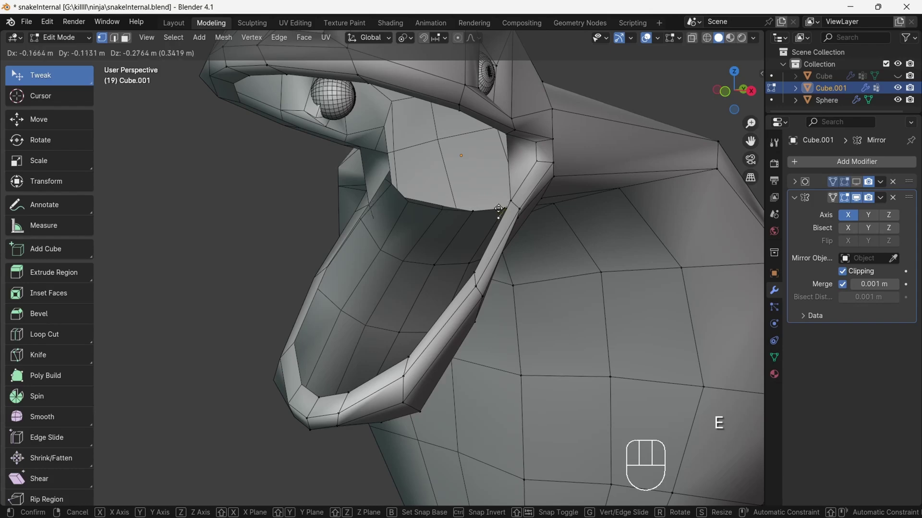
{"action": "key", "text": "x"}
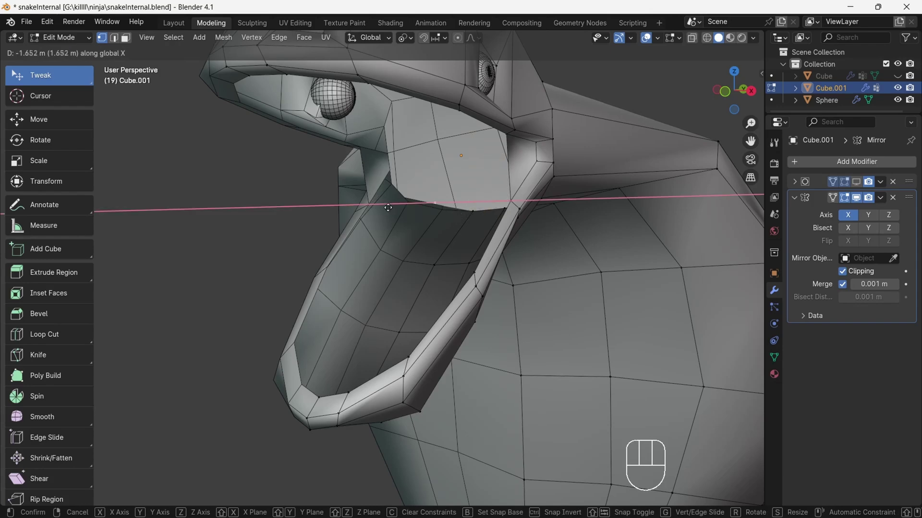
{"action": "left_click", "coordinate": [364, 213]}
- Connect the extruded vertex to the centre rim vertex at the lower jaw's tip and subdivide that edge with two cuts
{"action": "left_click_drag", "start_coordinate": [743, 104], "coordinate": [699, 123]}
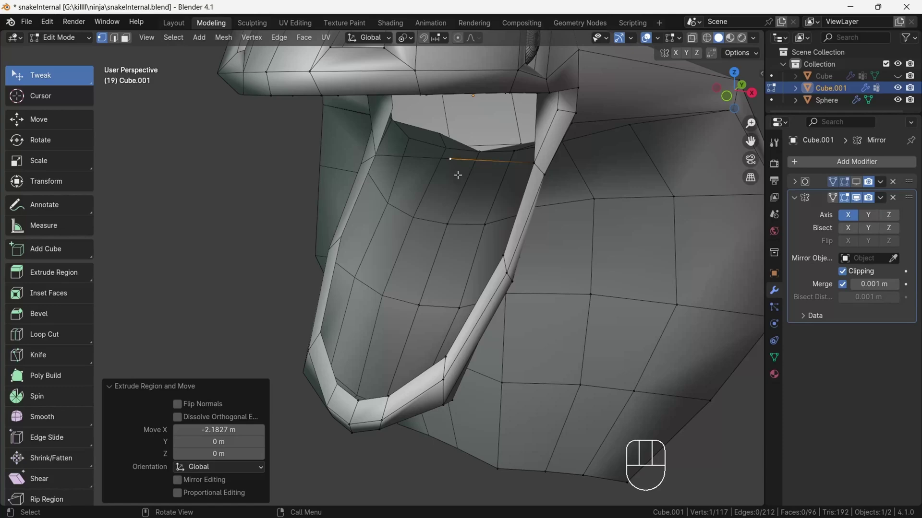
{"action": "key", "text": "Caps_Lock"}
{"action": "left_click", "coordinate": [358, 401], "text": "shift"}
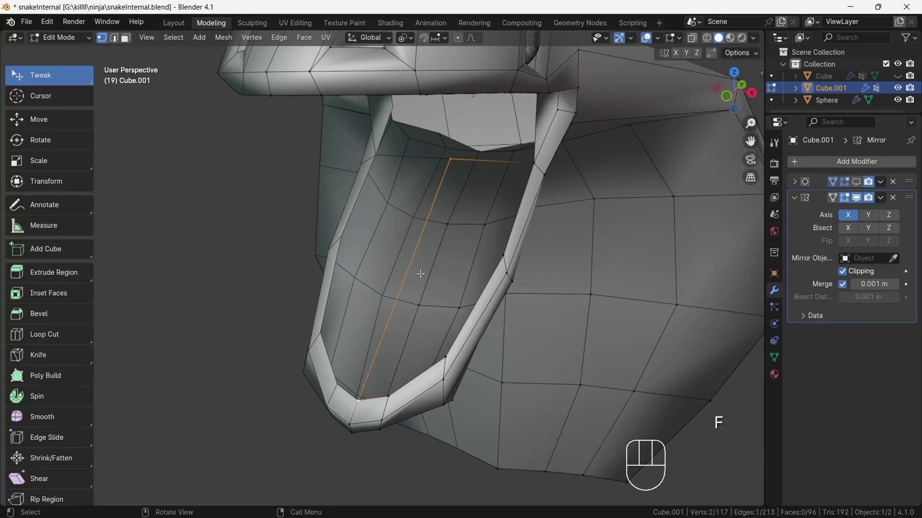
{"action": "mouse_move", "coordinate": [744, 102]}
{"action": "left_mouse_down"}
{"action": "mouse_move", "coordinate": [705, 113]}
{"action": "mouse_move", "coordinate": [744, 102]}
{"action": "mouse_move", "coordinate": [747, 94]}
{"action": "left_mouse_up"}
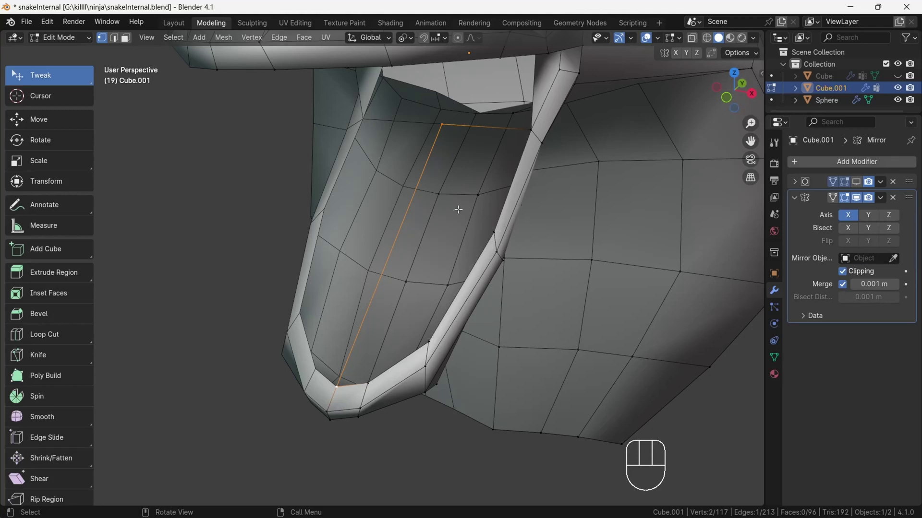
{"action": "right_click", "coordinate": [532, 172]}
{"action": "left_click", "coordinate": [532, 172]}
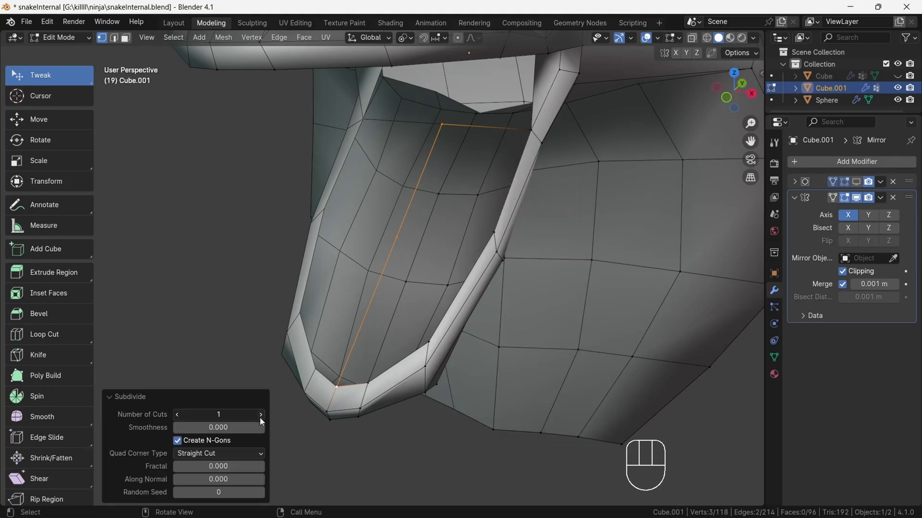
- Slide the two cut vertices along the lower jaw's centre edge towards the tip, the front one by a factor of about 0.3
{"action": "left_click", "coordinate": [375, 290]}
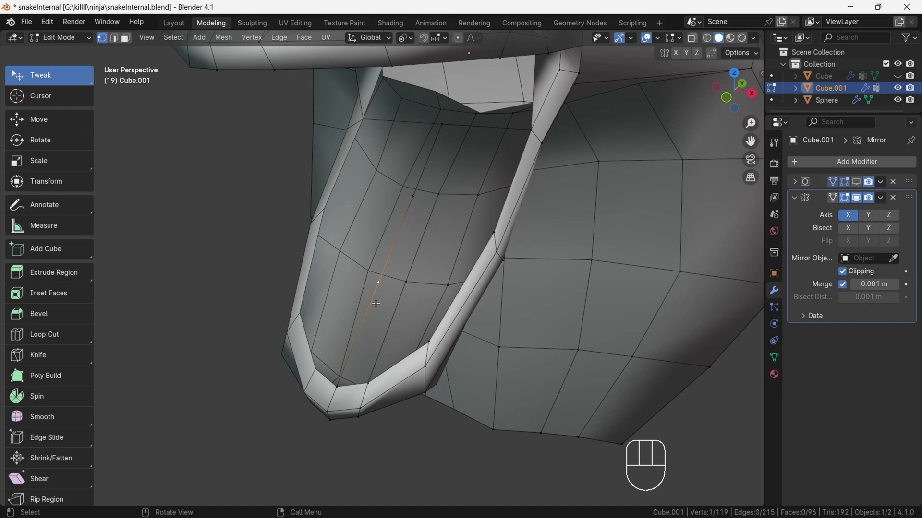
{"action": "key", "text": "g"}
{"action": "key", "text": "g"}
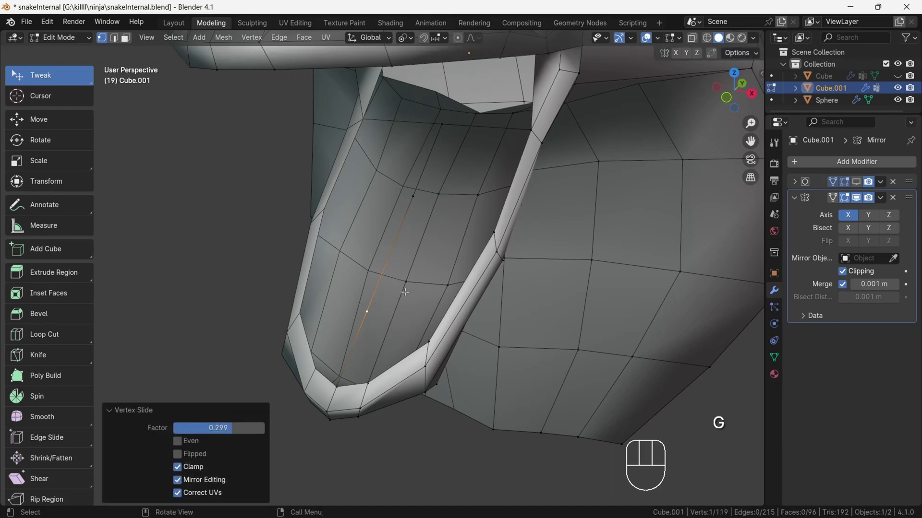
{"action": "key", "text": "g"}
{"action": "key", "text": "g"}
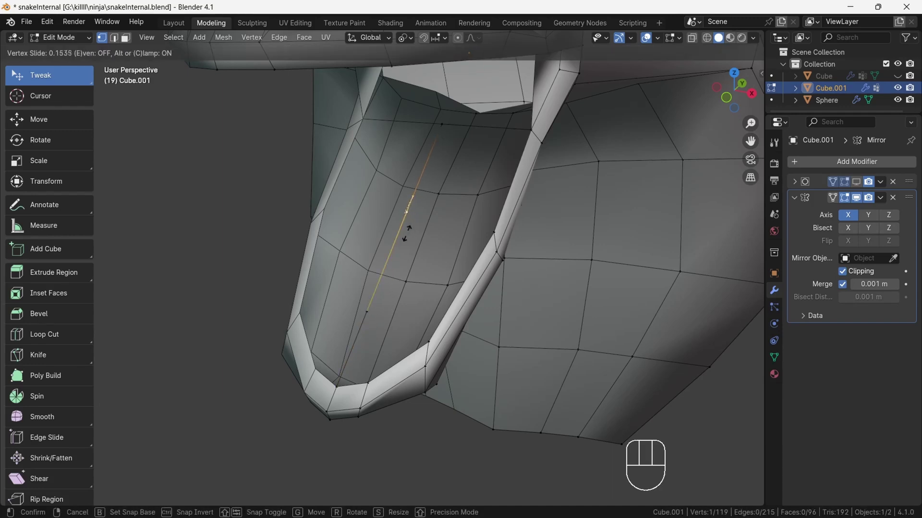
{"action": "left_click", "coordinate": [408, 234]}
- Fill three faces between the lower jaw's centre edge and its inner rim, starting at the tip
{"action": "left_click", "coordinate": [337, 386]}
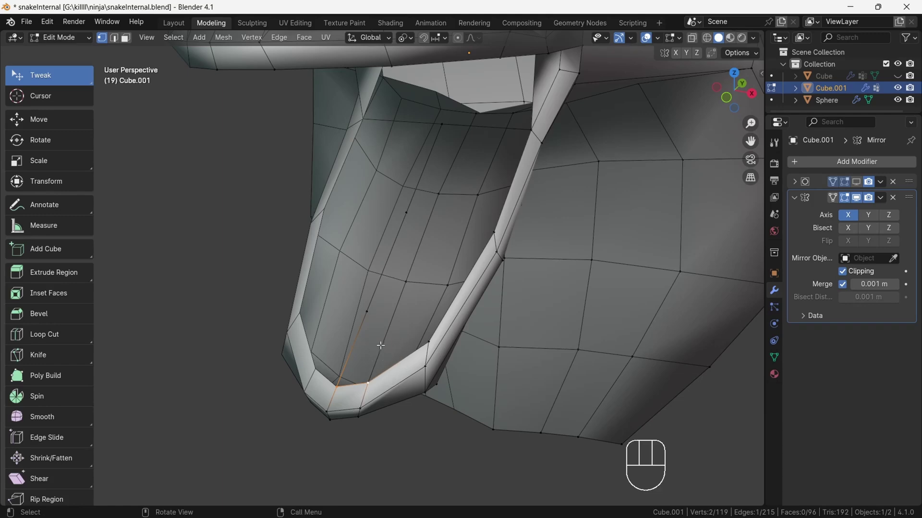
{"action": "key", "text": "f"}
{"action": "key", "text": "f"}
{"action": "key", "text": "f"}
{"action": "left_click_drag", "start_coordinate": [749, 134], "coordinate": [747, 154]}
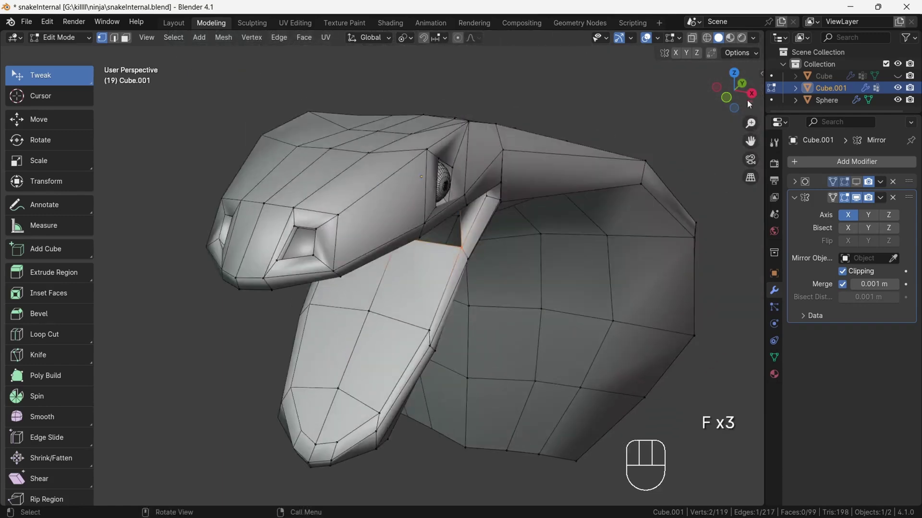
- Extrude the upper inner rim vertex near the mouth corner about -1.87 m along X to the centre line
{"action": "left_click_drag", "start_coordinate": [747, 100], "coordinate": [748, 64]}
{"action": "left_click_drag", "start_coordinate": [750, 135], "coordinate": [750, 153]}
{"action": "left_click_drag", "start_coordinate": [751, 124], "coordinate": [750, 103]}
{"action": "left_click_drag", "start_coordinate": [739, 93], "coordinate": [569, 185]}
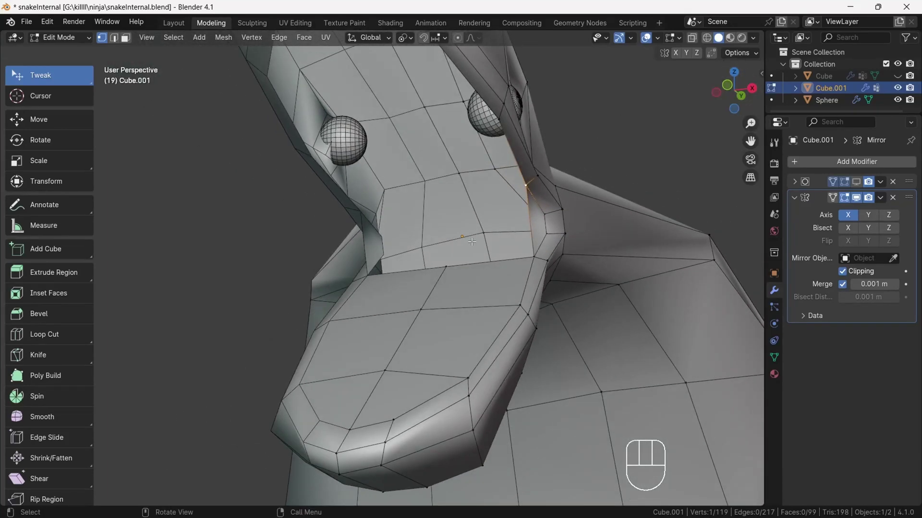
{"action": "key", "text": "r"}
{"action": "right_click", "coordinate": [476, 217]}
{"action": "key", "text": "e"}
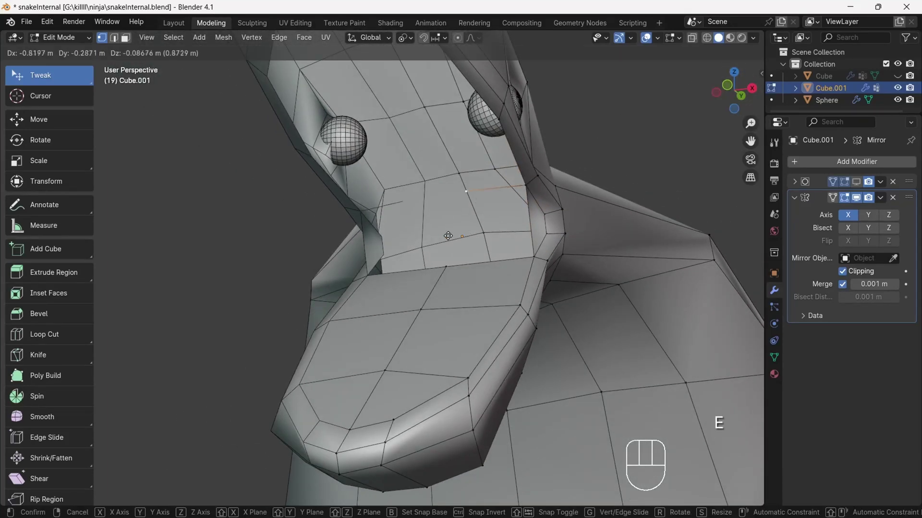
{"action": "key", "text": "x"}
{"action": "left_click", "coordinate": [383, 233]}
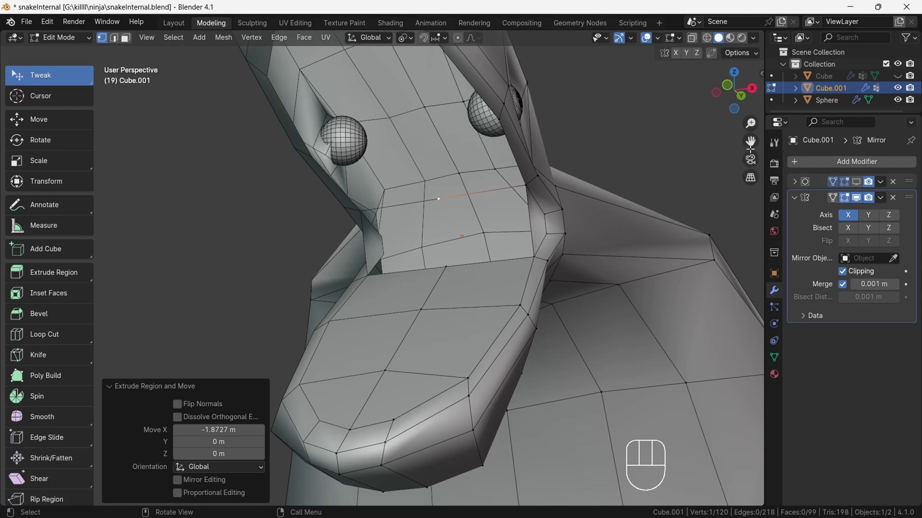
- Connect the extruded vertex to the centre rim vertex at the upper jaw's tip and subdivide that edge with two cuts
{"action": "middle_click_drag", "start_coordinate": [383, 233], "coordinate": [524, 130]}
{"action": "left_click", "coordinate": [378, 97], "text": "shift"}
{"action": "key", "text": "ctrl+v"}
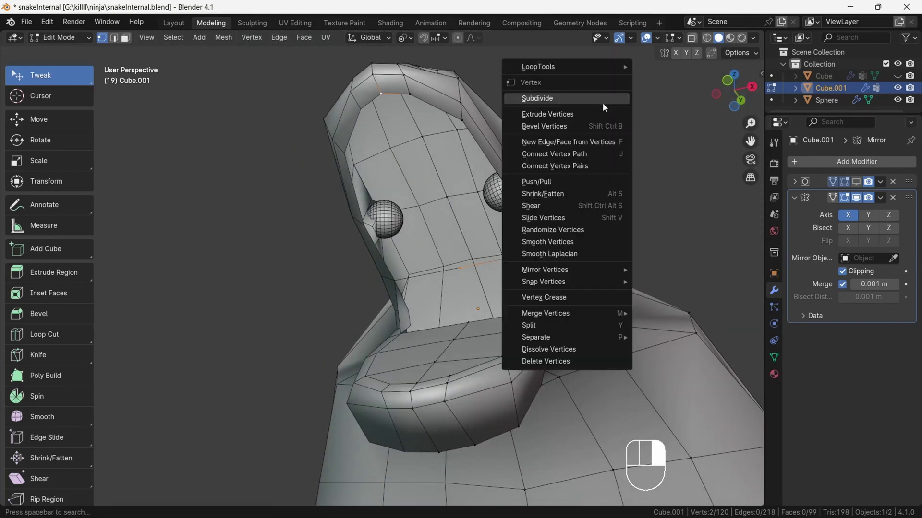
{"action": "left_click", "coordinate": [568, 147]}
{"action": "key", "text": "ctrl+v"}
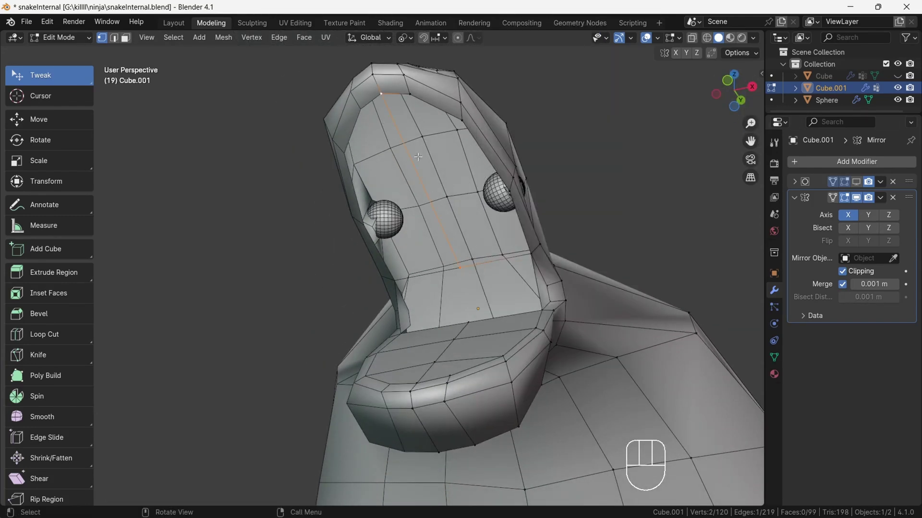
{"action": "right_click", "coordinate": [532, 140]}
{"action": "left_click", "coordinate": [505, 96]}
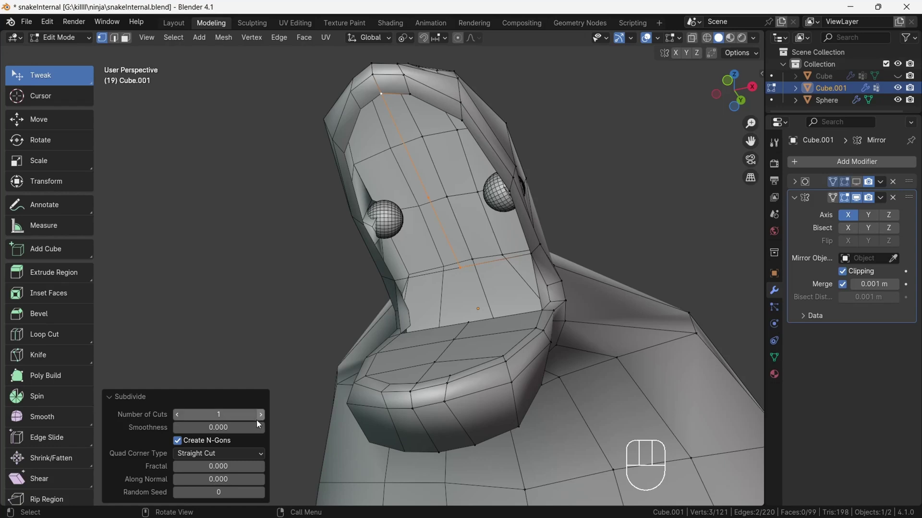
- Slide the cut vertices along the upper jaw's centre edge to line them up with the rim vertices
{"action": "left_click", "coordinate": [418, 184]}
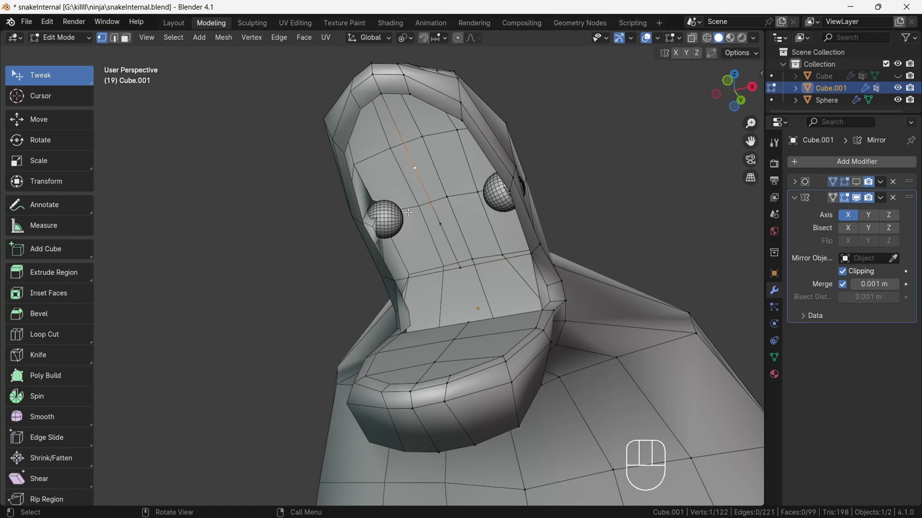
{"action": "key", "text": "g"}
{"action": "key", "text": "g"}
{"action": "left_click", "coordinate": [439, 218]}
- Fill three faces between the upper jaw's centre edge and its inner rim, starting at the tip, and clear the selection
{"action": "left_click", "coordinate": [406, 122], "text": "shift"}
{"action": "key", "text": "f"}
{"action": "key", "text": "f"}
{"action": "key", "text": "f"}
{"action": "left_click_drag", "start_coordinate": [750, 123], "coordinate": [750, 141]}
{"action": "left_click_drag", "start_coordinate": [735, 92], "coordinate": [723, 123]}
{"action": "left_click", "coordinate": [691, 123]}
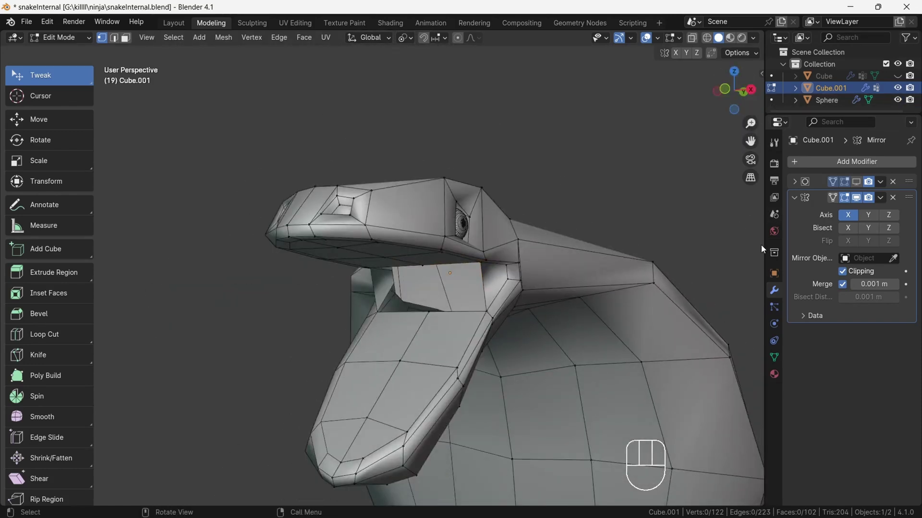
- Save the Blender file
{"action": "left_click_drag", "start_coordinate": [750, 123], "coordinate": [715, 110]}
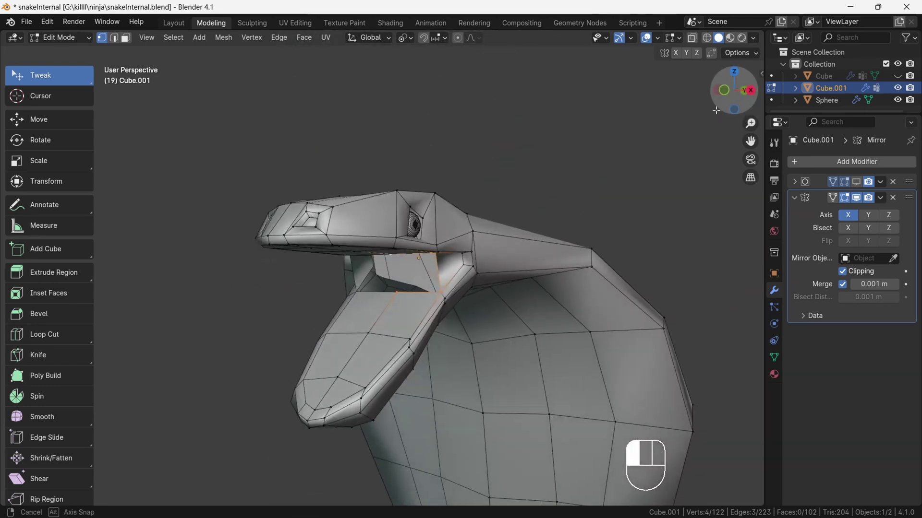
{"action": "left_click", "coordinate": [26, 21]}
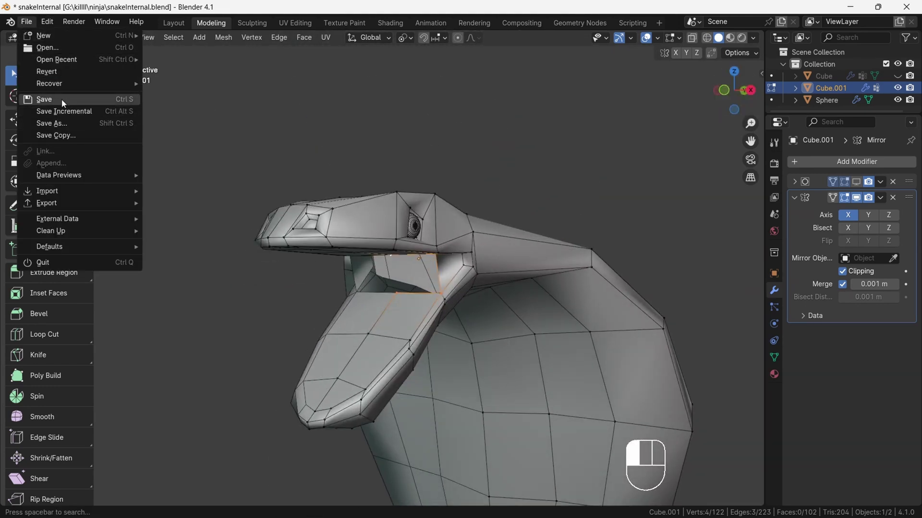
{"action": "left_click", "coordinate": [61, 101]}
- Move the Mirror modifier above the Subdivision modifier in the stack
{"action": "mouse_move", "coordinate": [750, 123]}
{"action": "left_mouse_down"}
{"action": "mouse_move", "coordinate": [750, 133]}
{"action": "mouse_move", "coordinate": [750, 115]}
{"action": "left_mouse_up"}
{"action": "mouse_move", "coordinate": [726, 86]}
{"action": "left_mouse_down"}
{"action": "mouse_move", "coordinate": [774, 80]}
{"action": "mouse_move", "coordinate": [722, 84]}
{"action": "left_mouse_up"}
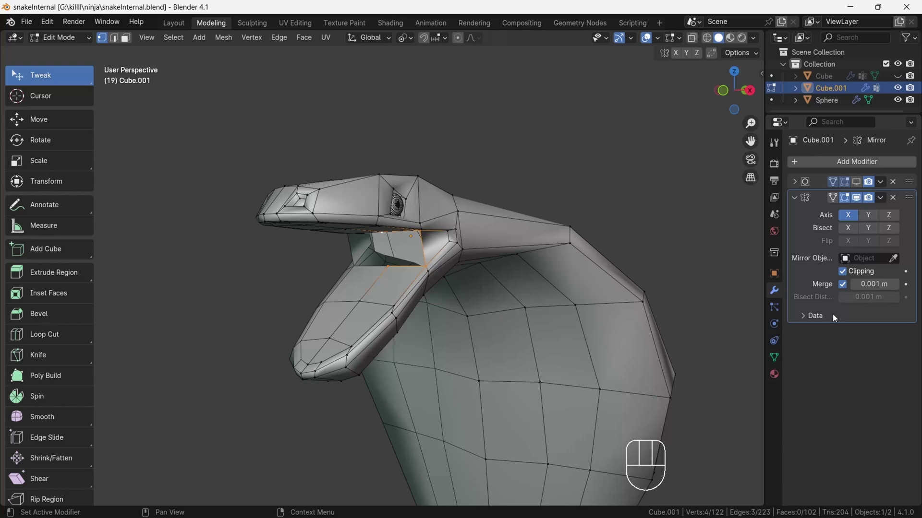
{"action": "left_click", "coordinate": [794, 182]}
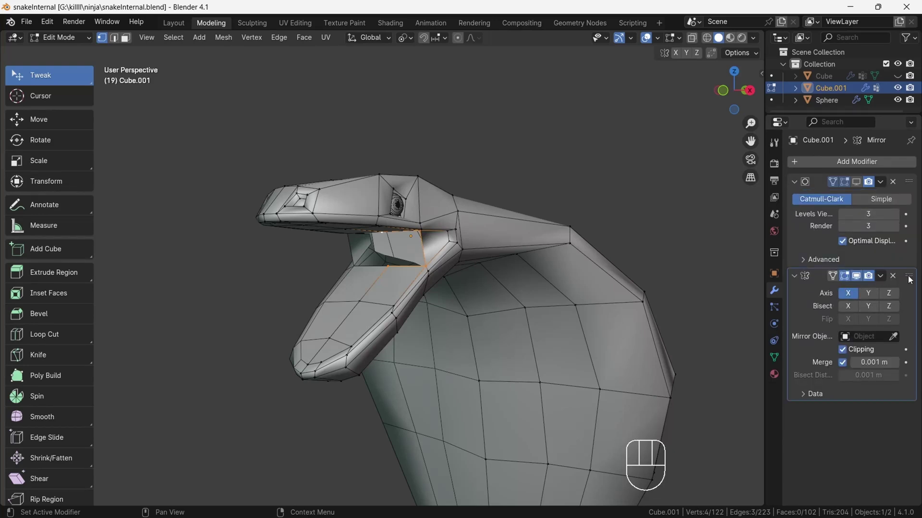
{"action": "left_click_drag", "start_coordinate": [910, 280], "coordinate": [910, 187]}
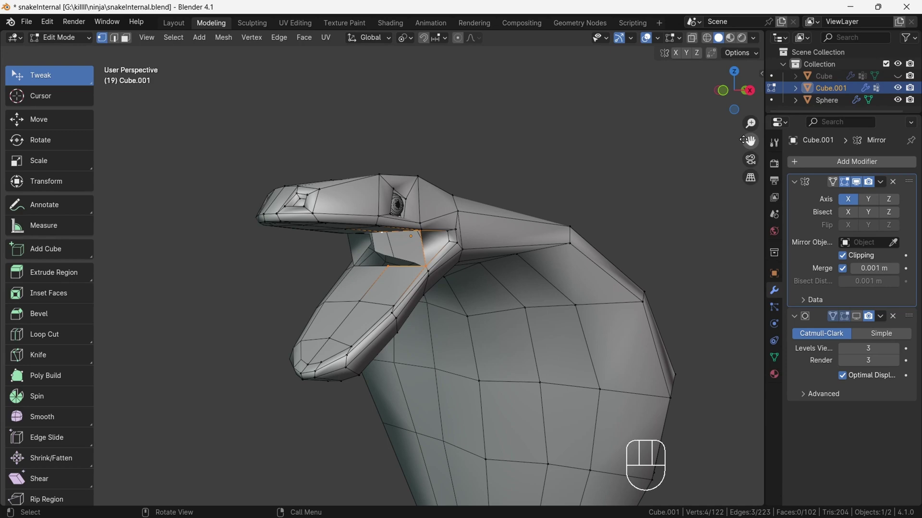
- Knife-cut a line roughly parallel to the rim through the inner faces of both jaws, from the throat opening to the centre line near each tip
{"action": "left_click_drag", "start_coordinate": [723, 85], "coordinate": [762, 139]}
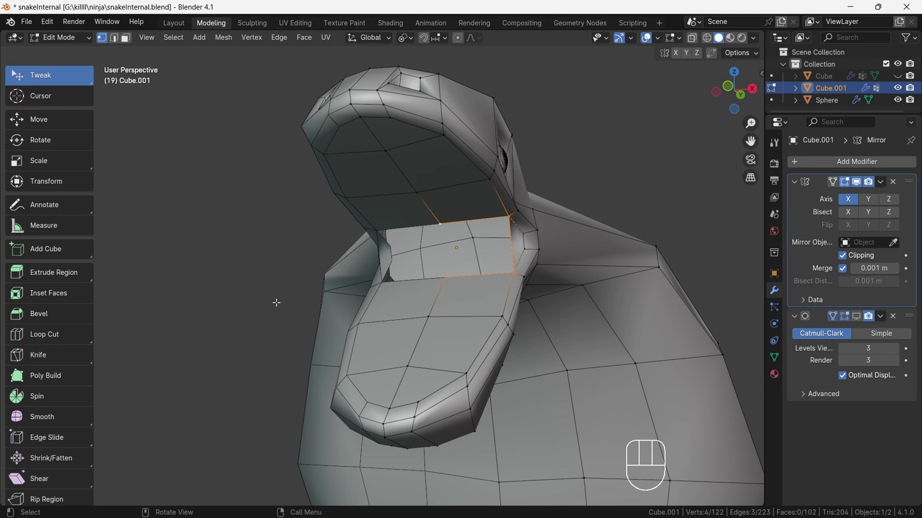
{"action": "key", "text": "k"}
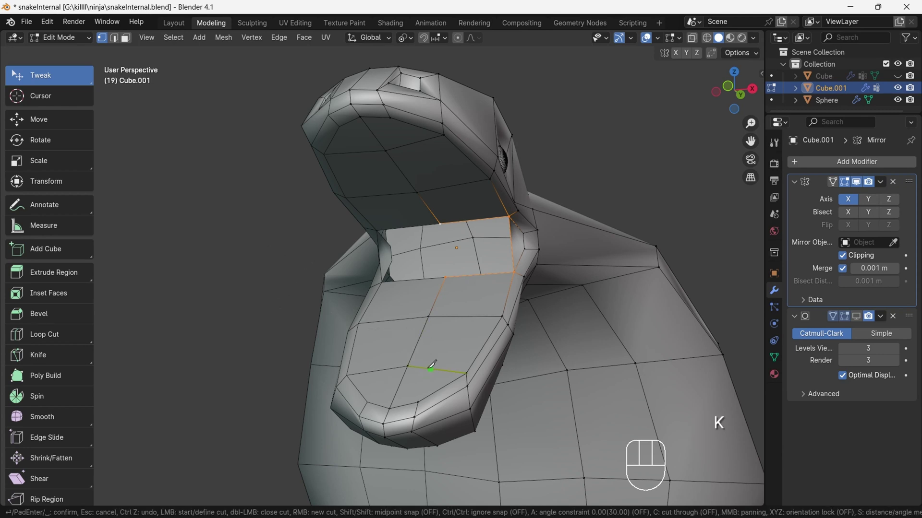
{"action": "key", "text": "Escape"}
{"action": "scroll", "coordinate": [94, 249], "scroll_direction": "down", "scroll_amount": 1}
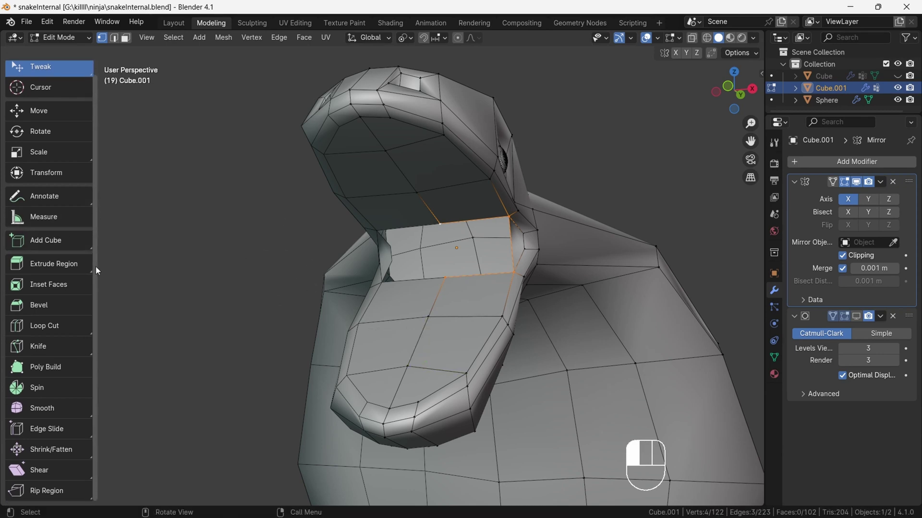
{"action": "left_click", "coordinate": [48, 347]}
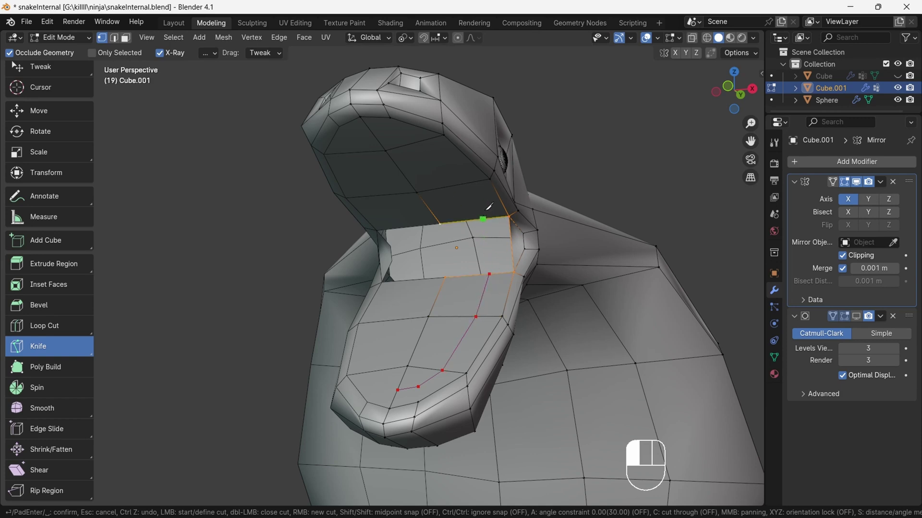
{"action": "left_click", "coordinate": [464, 184]}
{"action": "left_click", "coordinate": [420, 142]}
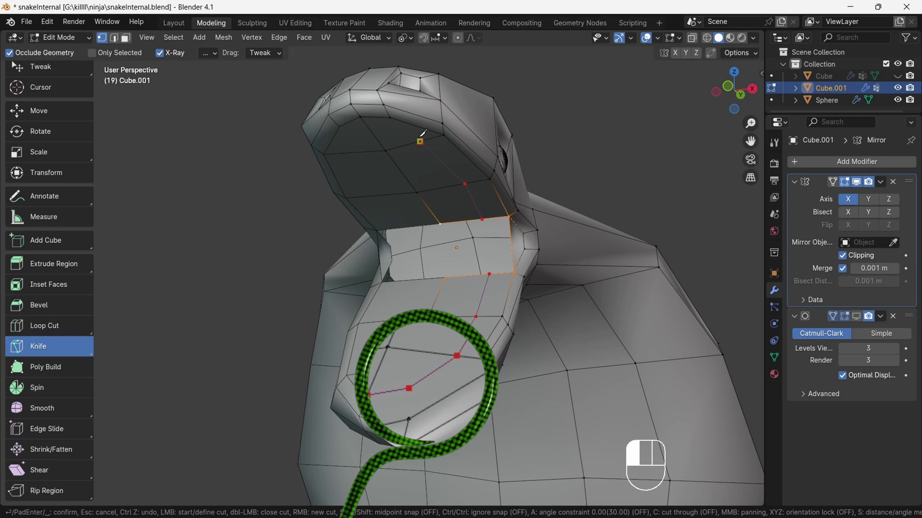
{"action": "left_click", "coordinate": [394, 133]}
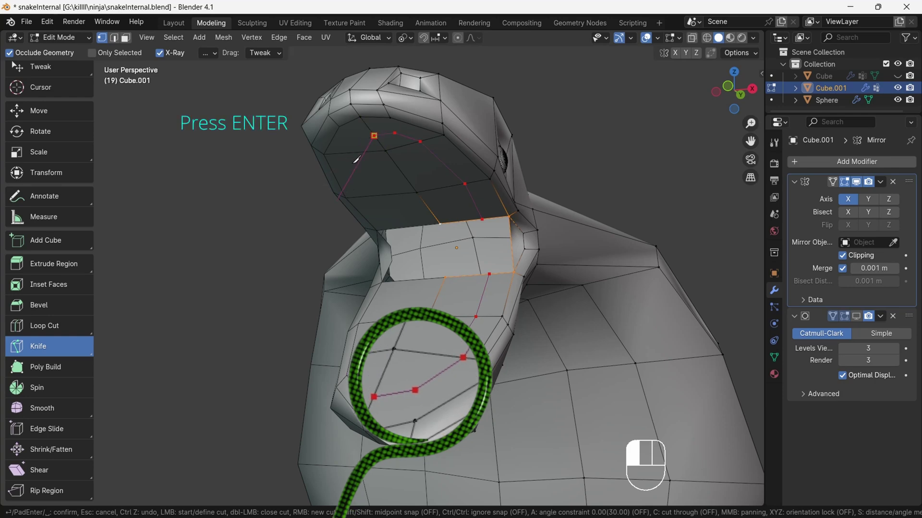
{"action": "key", "text": "Return"}
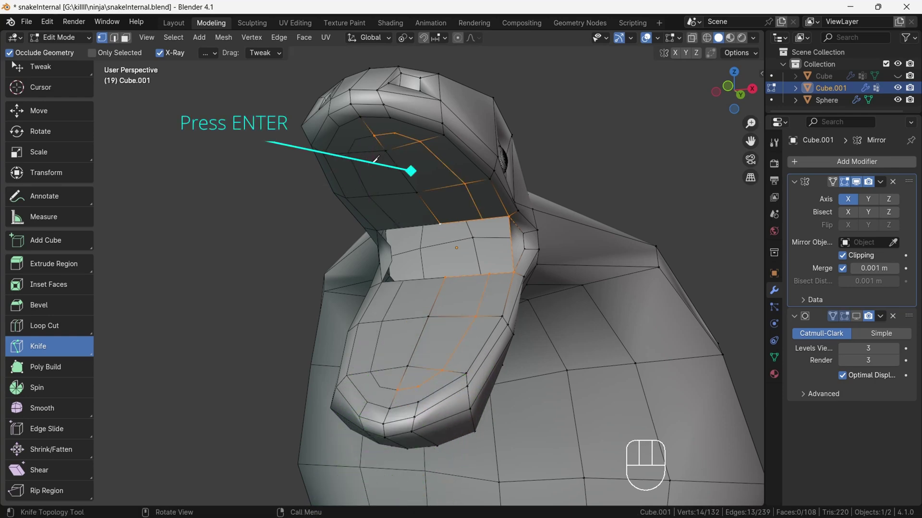
- Switch back to the Tweak tool, connect the knife cut's corner vertices to the inner rim near the jaw tips, and check the smoothed mesh
{"action": "left_click_drag", "start_coordinate": [735, 94], "coordinate": [748, 68]}
{"action": "left_click", "coordinate": [57, 73]}
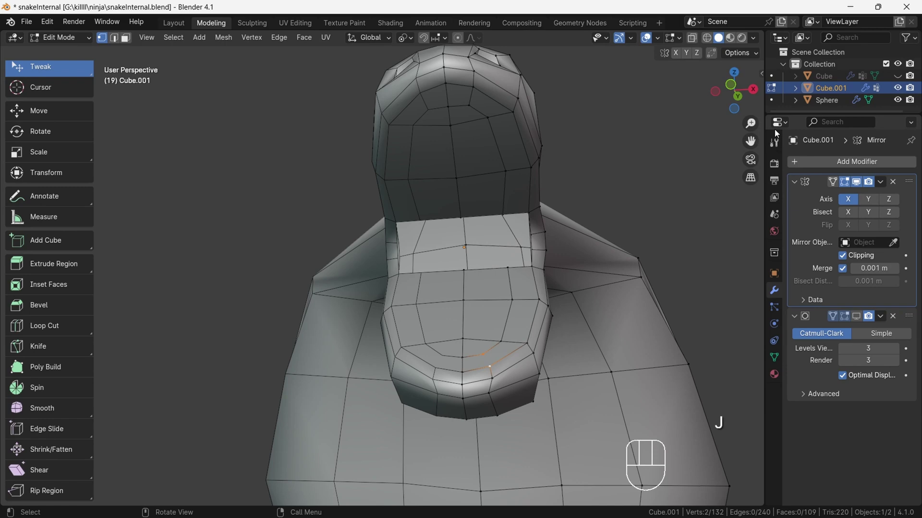
{"action": "mouse_move", "coordinate": [734, 89]}
{"action": "left_mouse_down"}
{"action": "mouse_move", "coordinate": [740, 114]}
{"action": "mouse_move", "coordinate": [732, 92]}
{"action": "mouse_move", "coordinate": [685, 99]}
{"action": "mouse_move", "coordinate": [776, 96]}
{"action": "mouse_move", "coordinate": [751, 103]}
{"action": "mouse_move", "coordinate": [708, 67]}
{"action": "mouse_move", "coordinate": [684, 77]}
{"action": "mouse_move", "coordinate": [750, 66]}
{"action": "mouse_move", "coordinate": [719, 71]}
{"action": "mouse_move", "coordinate": [736, 94]}
{"action": "mouse_move", "coordinate": [774, 88]}
{"action": "mouse_move", "coordinate": [771, 97]}
{"action": "mouse_move", "coordinate": [693, 106]}
{"action": "mouse_move", "coordinate": [734, 102]}
{"action": "mouse_move", "coordinate": [699, 89]}
{"action": "mouse_move", "coordinate": [709, 81]}
{"action": "mouse_move", "coordinate": [763, 98]}
{"action": "mouse_move", "coordinate": [664, 117]}
{"action": "mouse_move", "coordinate": [733, 91]}
{"action": "mouse_move", "coordinate": [768, 102]}
{"action": "mouse_move", "coordinate": [783, 93]}
{"action": "mouse_move", "coordinate": [698, 105]}
{"action": "mouse_move", "coordinate": [724, 91]}
{"action": "left_mouse_up"}
{"action": "left_click", "coordinate": [856, 317]}
{"action": "left_click", "coordinate": [854, 322]}
- In see-through right view, extrude the throat opening's edges back into the head, about 0.63 m along Y and 0.19 m along Z
{"action": "left_click", "coordinate": [665, 117]}
{"action": "left_click", "coordinate": [485, 179]}
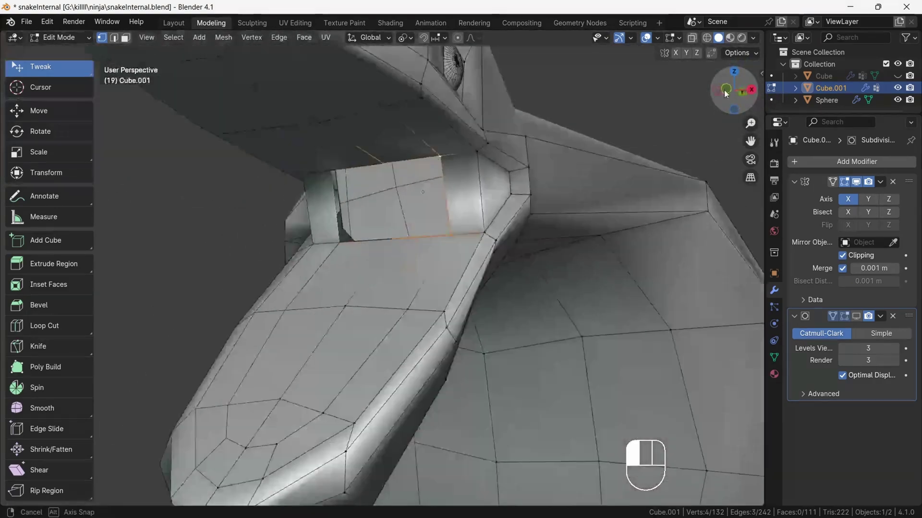
{"action": "left_click", "coordinate": [743, 95]}
{"action": "left_click_drag", "start_coordinate": [750, 140], "coordinate": [916, 141]}
{"action": "left_click_drag", "start_coordinate": [750, 124], "coordinate": [748, 99]}
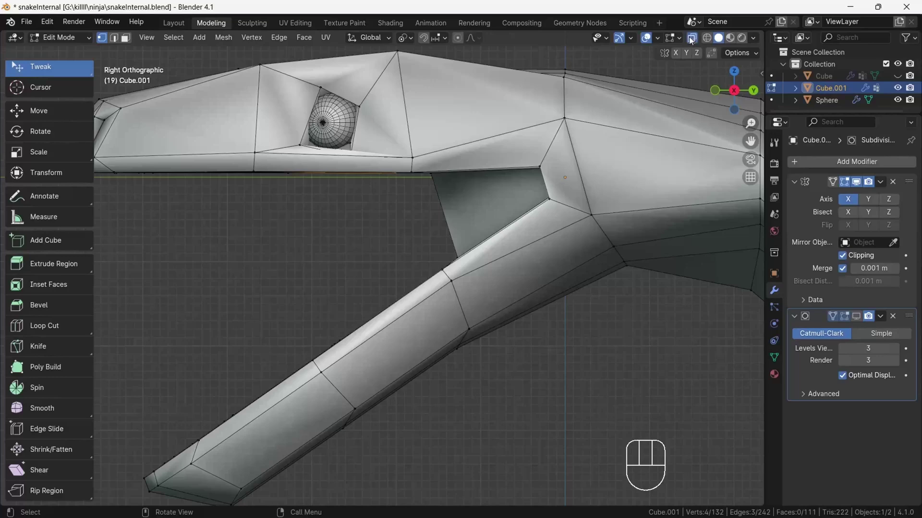
{"action": "left_click", "coordinate": [691, 38]}
{"action": "left_click_drag", "start_coordinate": [750, 141], "coordinate": [678, 171]}
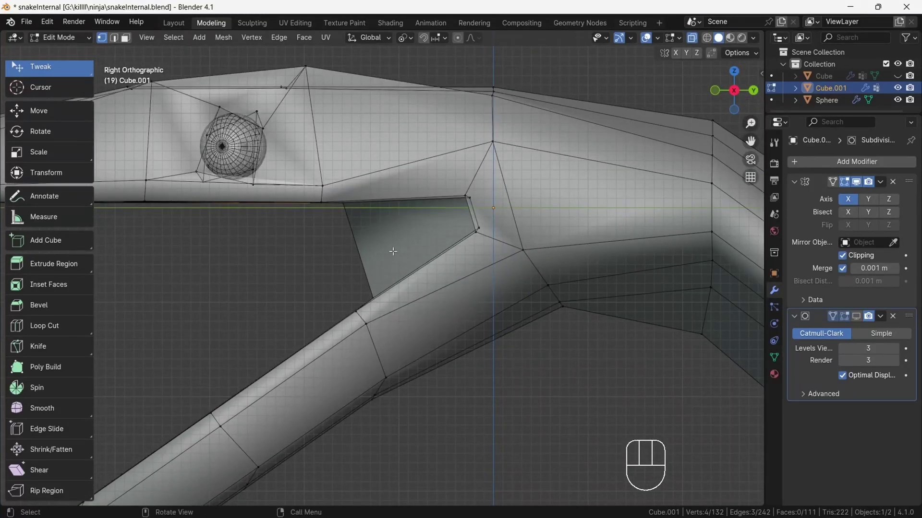
{"action": "mouse_move", "coordinate": [735, 96]}
{"action": "left_mouse_down"}
{"action": "mouse_move", "coordinate": [717, 91]}
{"action": "mouse_move", "coordinate": [727, 104]}
{"action": "left_mouse_up"}
{"action": "left_click", "coordinate": [727, 104]}
{"action": "key", "text": "e"}
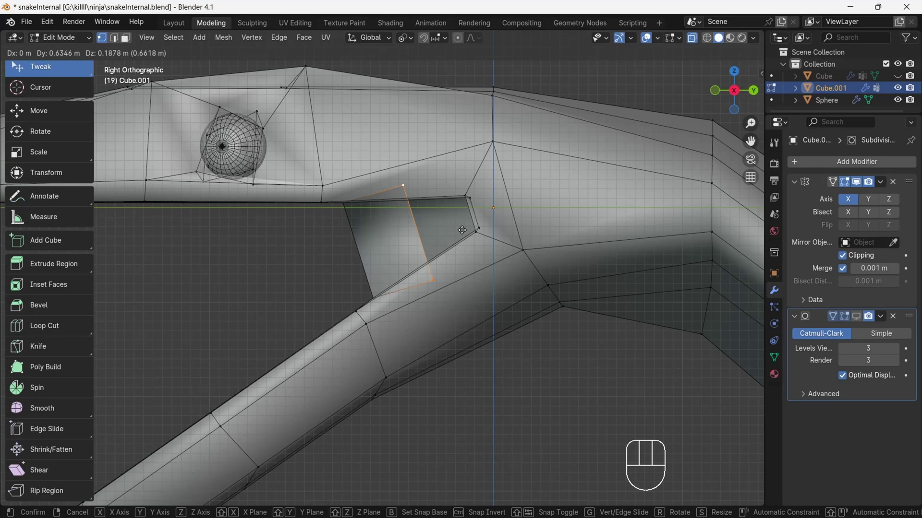
{"action": "left_click", "coordinate": [455, 230]}
- Change the pivot point to the selection's centre and scale the extruded throat edges up about 1.6 times
{"action": "key", "text": "s"}
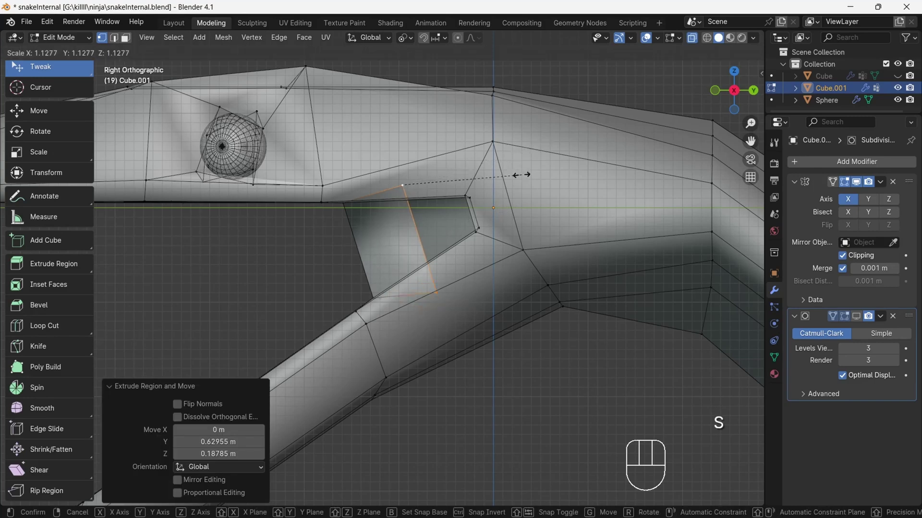
{"action": "left_click", "coordinate": [520, 175]}
{"action": "left_click", "coordinate": [404, 38]}
{"action": "left_click", "coordinate": [435, 89]}
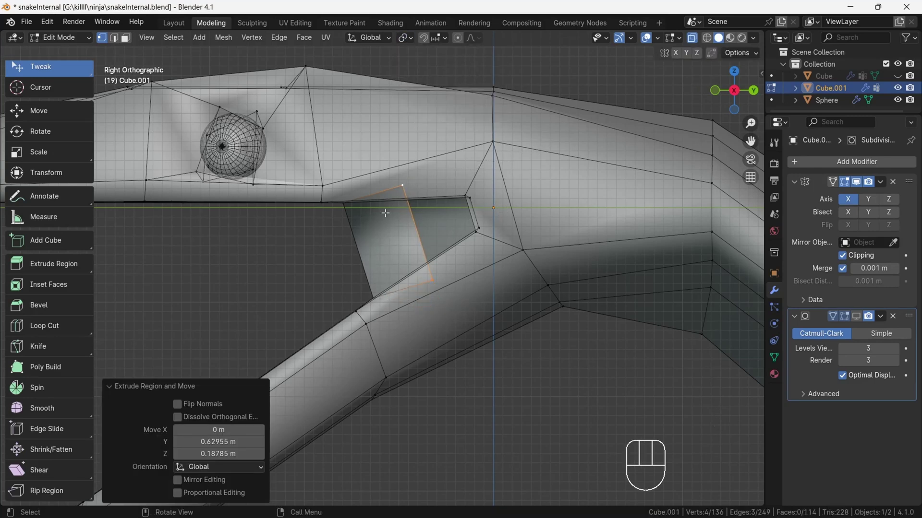
{"action": "key", "text": "s"}
{"action": "left_click", "coordinate": [531, 138]}
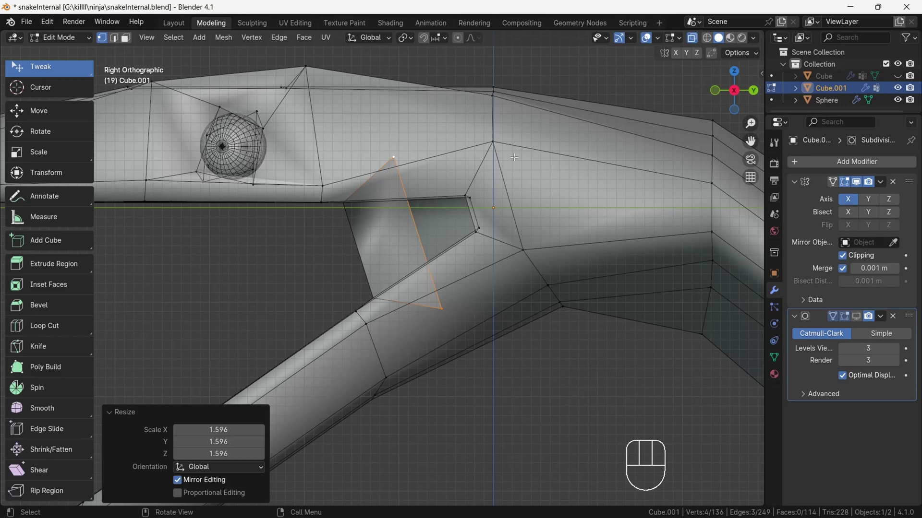
{"action": "key", "text": "s"}
{"action": "left_click", "coordinate": [528, 148]}
- Extrude the throat edges one more section backward, undo the surplus extrusion, and scale the new section up
{"action": "key", "text": "e"}
{"action": "left_click", "coordinate": [590, 160]}
{"action": "key", "text": "e"}
{"action": "left_click", "coordinate": [618, 140]}
{"action": "key", "text": "ctrl+z"}
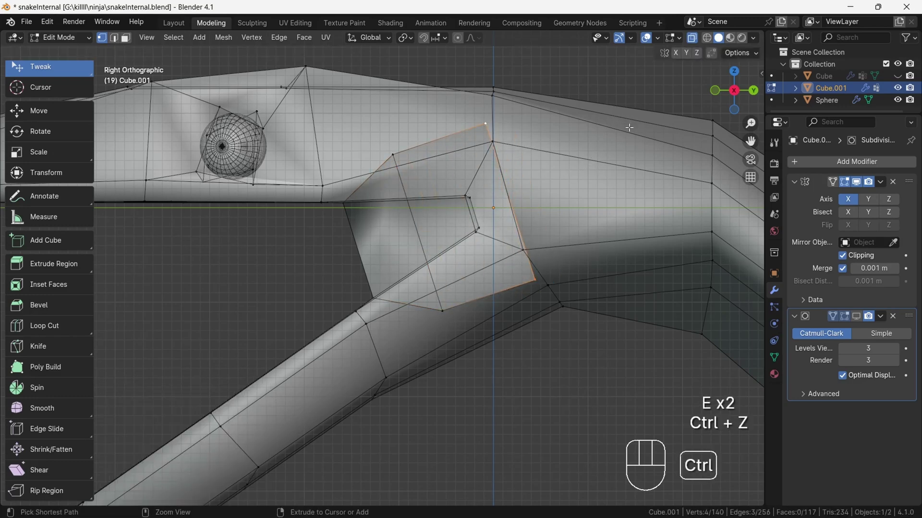
{"action": "key", "text": "s"}
{"action": "left_click", "coordinate": [596, 130]}
- Extrude a third throat section about 1.03 m along Y and -0.05 m along Z, rotate it nearly upright, and scale it down
{"action": "key", "text": "e"}
{"action": "left_click", "coordinate": [672, 135]}
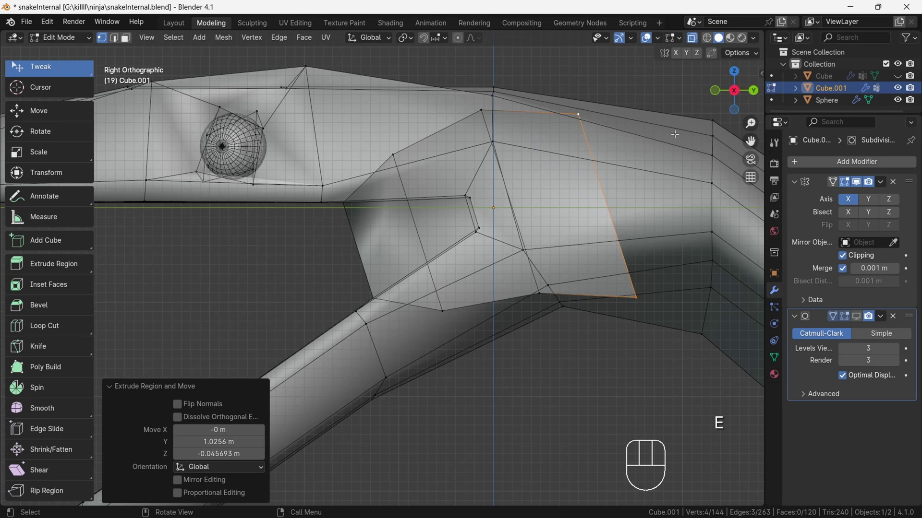
{"action": "key", "text": "r"}
{"action": "left_click", "coordinate": [682, 100]}
{"action": "key", "text": "s"}
{"action": "left_click", "coordinate": [667, 115]}
{"action": "key", "text": "f"}
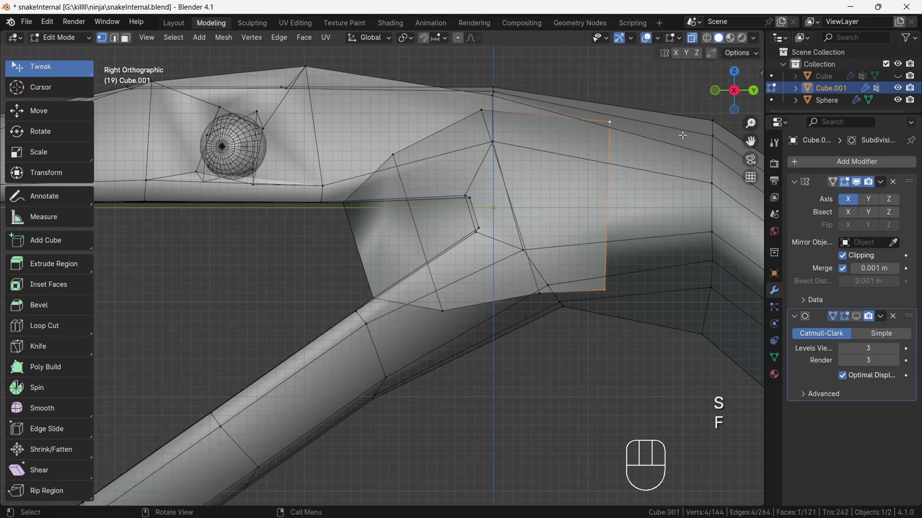
{"action": "right_click", "coordinate": [661, 129]}
{"action": "key", "text": "ctrl+z"}
- Move the throat's rearmost edges about 1.10 m along Y and -0.17 m along Z toward the neck, and rescale them
{"action": "key", "text": "g"}
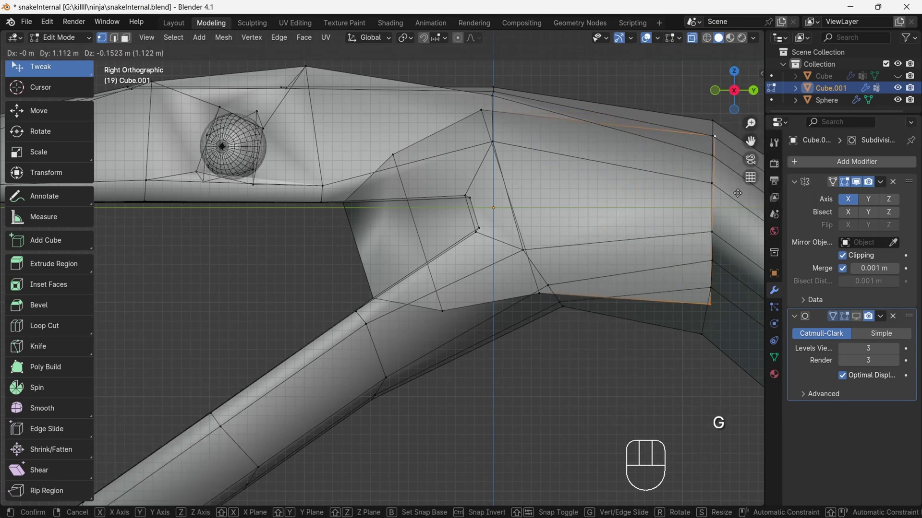
{"action": "left_click", "coordinate": [727, 190]}
{"action": "scroll", "coordinate": [728, 144], "scroll_direction": "down", "scroll_amount": 1}
{"action": "middle_click_drag", "start_coordinate": [729, 142], "coordinate": [658, 119], "text": "shift"}
{"action": "left_click", "coordinate": [855, 316]}
{"action": "left_click", "coordinate": [856, 317]}
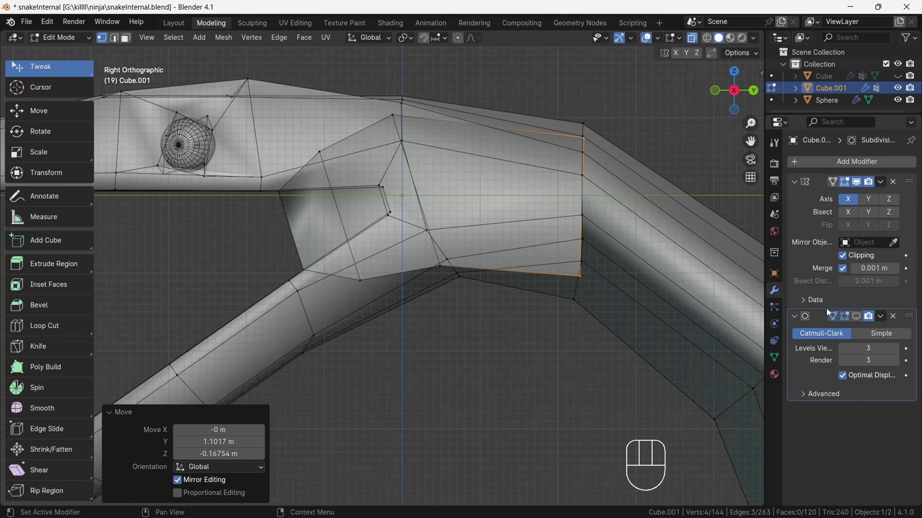
{"action": "key", "text": "s"}
{"action": "left_click", "coordinate": [607, 162]}
- Turn off X-ray, clear the selection, and check the mouth with the Subdivision modifier shown before hiding it again
{"action": "left_click", "coordinate": [856, 316]}
{"action": "left_click", "coordinate": [691, 38]}
{"action": "left_click", "coordinate": [687, 91]}
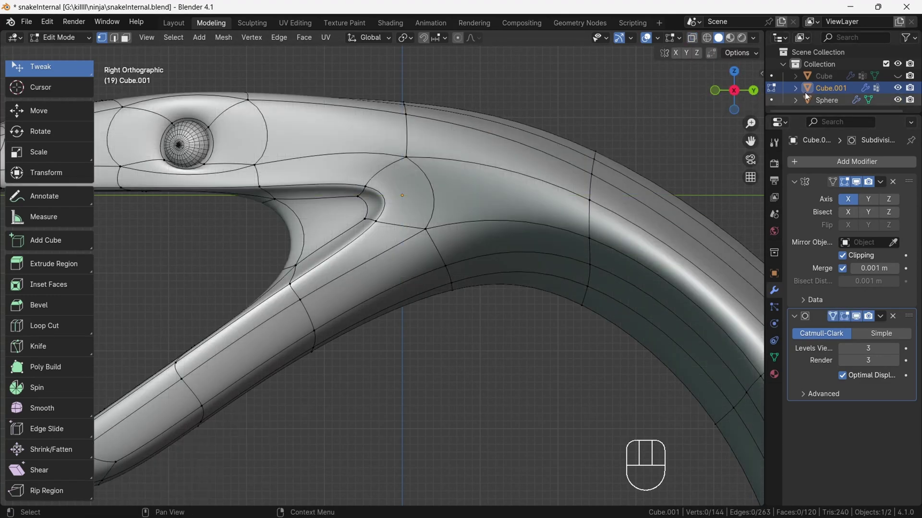
{"action": "left_click_drag", "start_coordinate": [733, 91], "coordinate": [783, 83]}
{"action": "left_click", "coordinate": [856, 317]}
- Offset the vertices along the lower jaw's inner centre line with Shrink/Fatten, one at a time
{"action": "left_click_drag", "start_coordinate": [750, 124], "coordinate": [714, 106]}
{"action": "left_click", "coordinate": [530, 389]}
{"action": "key", "text": "Caps_Lock"}
{"action": "left_click", "coordinate": [556, 358], "text": "shift"}
{"action": "left_click", "coordinate": [600, 268]}
{"action": "left_click_drag", "start_coordinate": [393, 460], "coordinate": [395, 455]}
{"action": "left_click", "coordinate": [411, 435]}
{"action": "key", "text": "alt+s"}
{"action": "key", "text": "alt+s"}
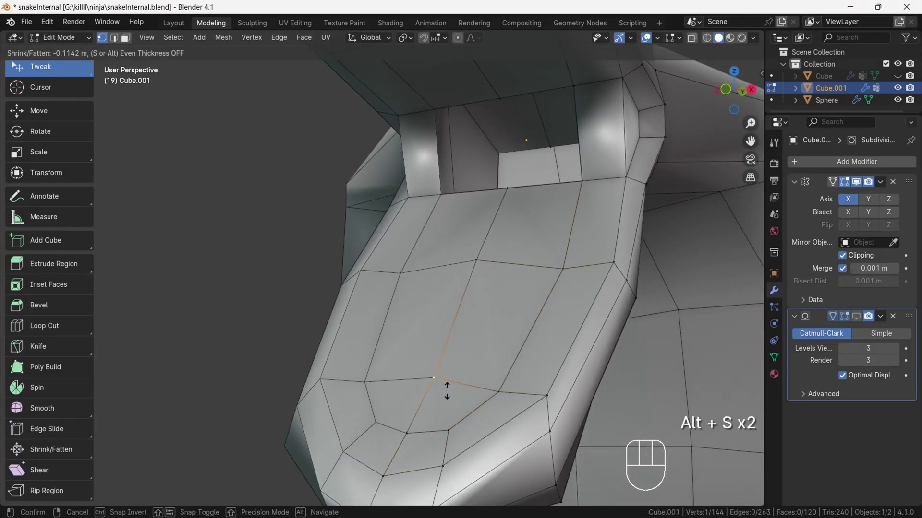
{"action": "left_click", "coordinate": [491, 288]}
- Shrink/Fatten the upper jaw's three inner centre-line vertices, using about -0.08 m nearest the tip and -0.15 m for the second
{"action": "middle_click_drag", "start_coordinate": [491, 288], "coordinate": [497, 281]}
{"action": "left_click", "coordinate": [394, 219]}
{"action": "left_click", "coordinate": [393, 218]}
{"action": "key", "text": "alt+s"}
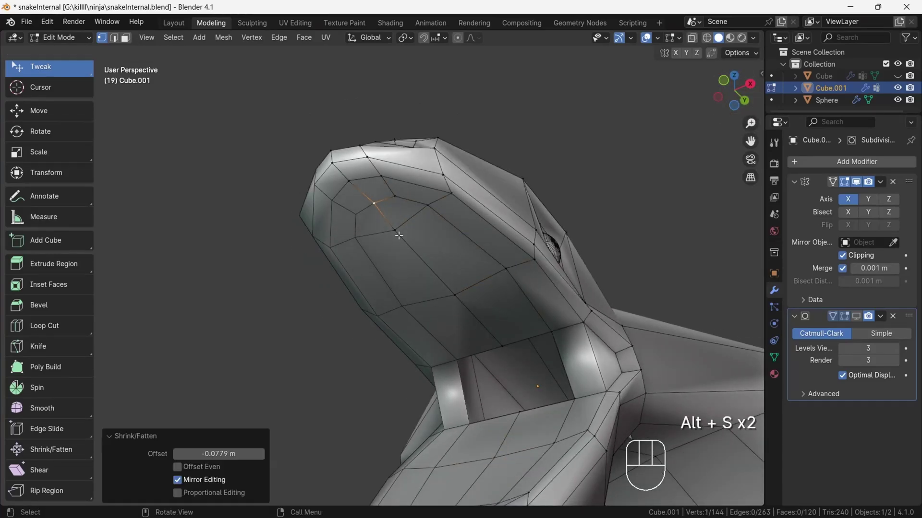
{"action": "left_click", "coordinate": [396, 233]}
{"action": "key", "text": "alt+s"}
{"action": "left_click", "coordinate": [405, 248]}
{"action": "left_click", "coordinate": [457, 297]}
{"action": "key", "text": "alt+s"}
{"action": "left_click", "coordinate": [469, 308]}
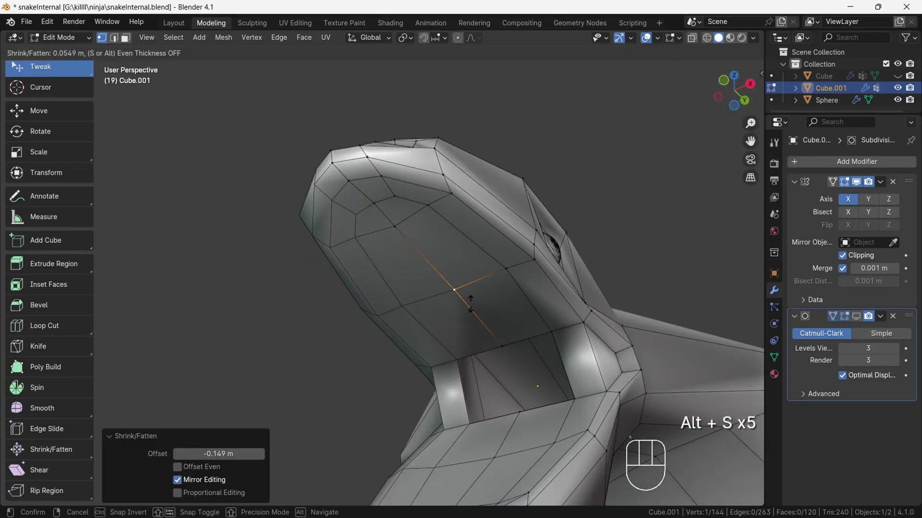
- Examine the mouth interior with the viewport overlays hidden and shown
{"action": "left_click_drag", "start_coordinate": [736, 102], "coordinate": [758, 124]}
{"action": "left_click", "coordinate": [646, 38]}
{"action": "mouse_move", "coordinate": [745, 86]}
{"action": "left_mouse_down"}
{"action": "mouse_move", "coordinate": [825, 88]}
{"action": "mouse_move", "coordinate": [747, 82]}
{"action": "mouse_move", "coordinate": [772, 118]}
{"action": "mouse_move", "coordinate": [763, 135]}
{"action": "mouse_move", "coordinate": [786, 76]}
{"action": "mouse_move", "coordinate": [764, 84]}
{"action": "mouse_move", "coordinate": [753, 125]}
{"action": "mouse_move", "coordinate": [725, 102]}
{"action": "mouse_move", "coordinate": [754, 84]}
{"action": "left_mouse_up"}
{"action": "left_click", "coordinate": [647, 38]}
{"action": "left_click", "coordinate": [646, 38]}
{"action": "left_click", "coordinate": [647, 38]}
- Hide the Sphere object, show the subdivision, and delete the vertices of the eye socket
{"action": "left_click", "coordinate": [744, 91]}
{"action": "left_click", "coordinate": [897, 100]}
{"action": "left_click", "coordinate": [855, 317]}
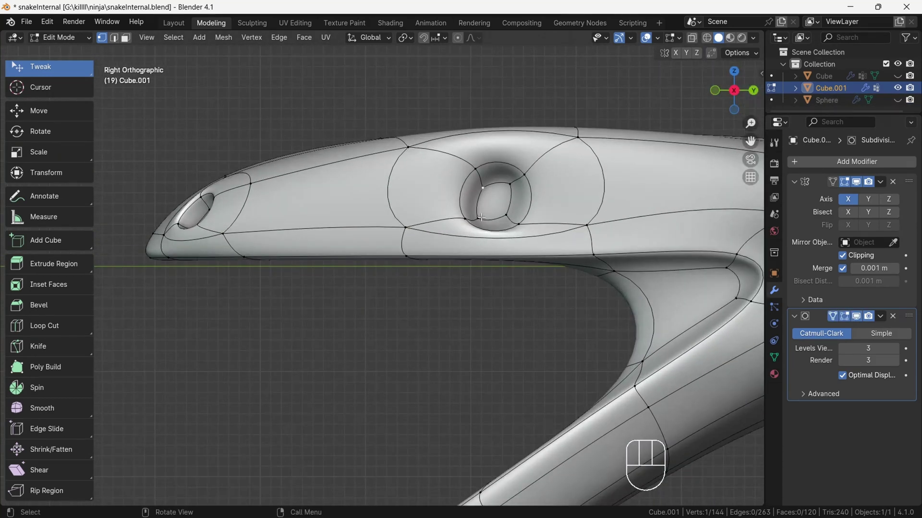
{"action": "key", "text": "x"}
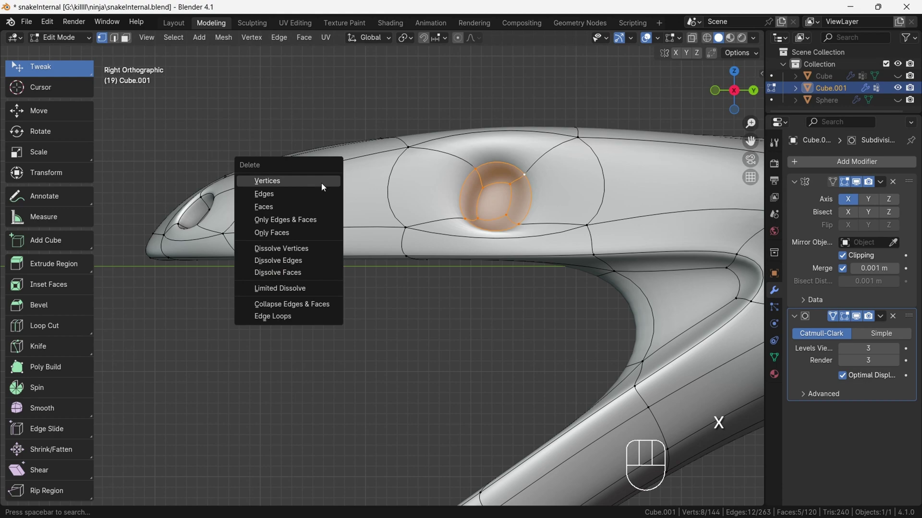
{"action": "left_click", "coordinate": [322, 185]}
- Fill the hole left by the eye socket with a face
{"action": "mouse_move", "coordinate": [743, 93]}
{"action": "left_mouse_down"}
{"action": "mouse_move", "coordinate": [731, 104]}
{"action": "mouse_move", "coordinate": [750, 141]}
{"action": "mouse_move", "coordinate": [733, 75]}
{"action": "mouse_move", "coordinate": [726, 96]}
{"action": "mouse_move", "coordinate": [734, 89]}
{"action": "left_mouse_up"}
{"action": "left_click", "coordinate": [444, 175]}
{"action": "left_click", "coordinate": [459, 281], "text": "shift"}
{"action": "key", "text": "f"}
- Hide the subdivision and slide the side vertices of the upper jaw's middle loop back along their edges
{"action": "left_click", "coordinate": [734, 90]}
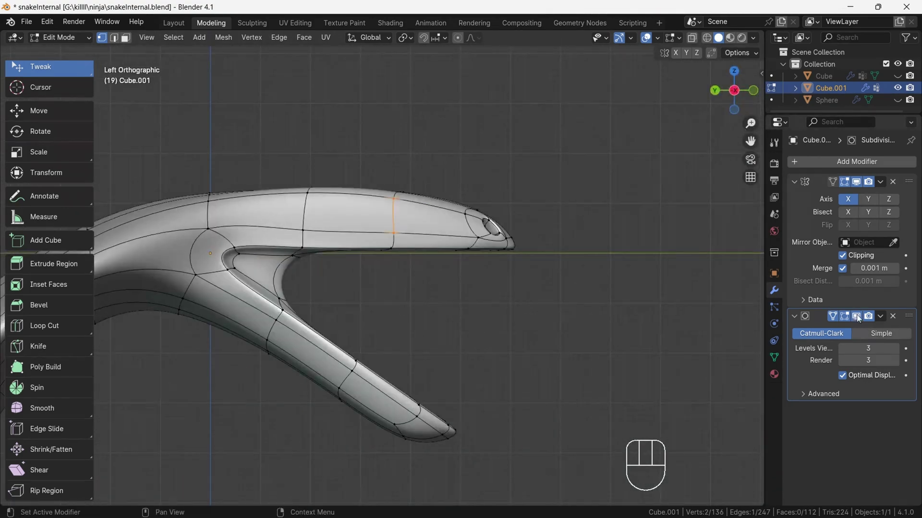
{"action": "left_click", "coordinate": [856, 316]}
{"action": "left_click", "coordinate": [733, 90]}
{"action": "left_click_drag", "start_coordinate": [753, 120], "coordinate": [747, 102]}
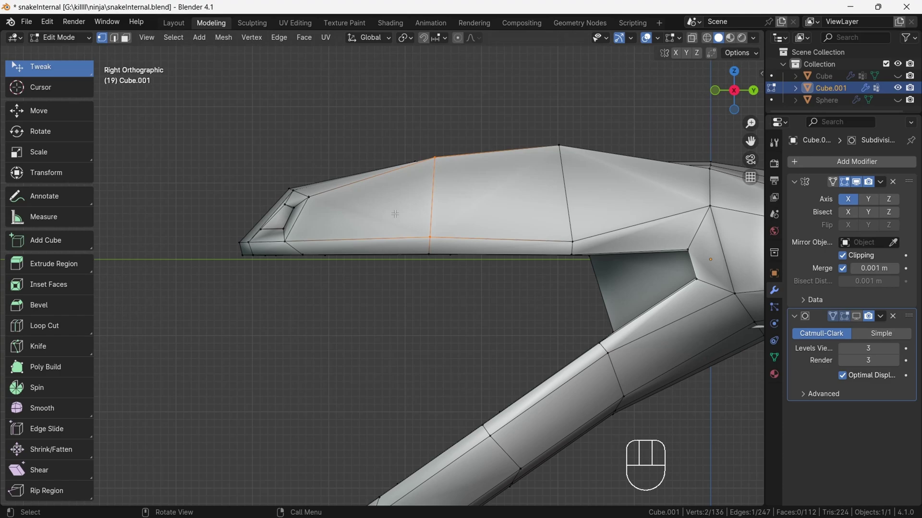
{"action": "middle_click_drag", "start_coordinate": [395, 214], "coordinate": [448, 269]}
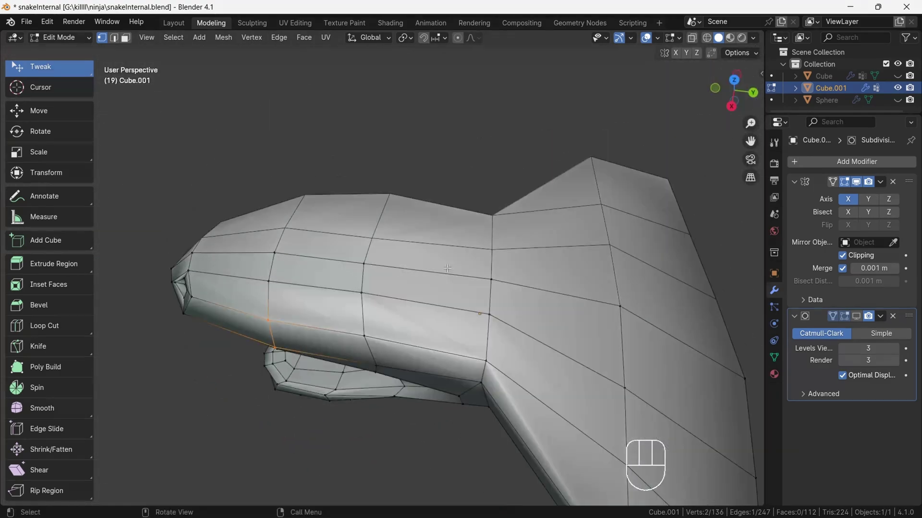
{"action": "key", "text": "g"}
{"action": "key", "text": "g"}
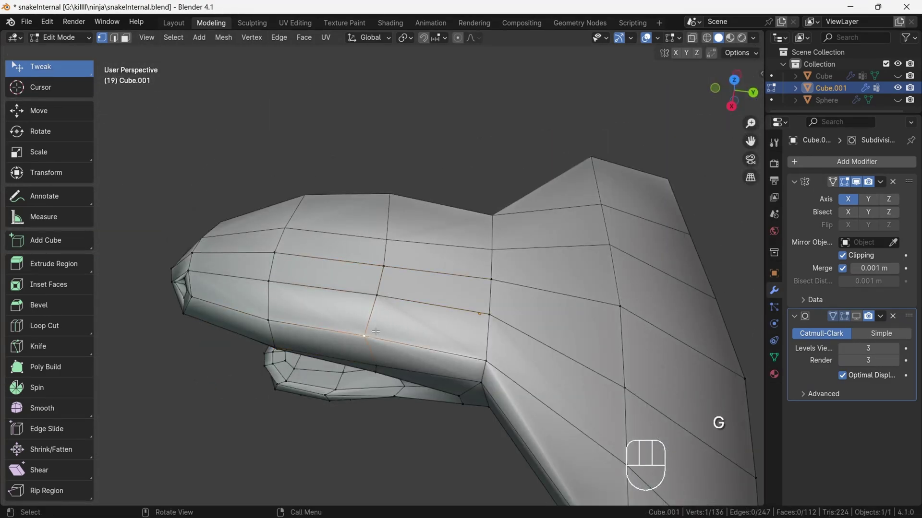
{"action": "key", "text": "g"}
{"action": "key", "text": "g"}
{"action": "left_click", "coordinate": [383, 333]}
- Edge-slide the upper edge of the head's front loop backward and vertex-slide one middle-loop vertex by a factor of about 0.028
{"action": "middle_click_drag", "start_coordinate": [382, 332], "coordinate": [422, 336]}
{"action": "left_click", "coordinate": [357, 333]}
{"action": "left_click", "coordinate": [341, 308], "text": "shift"}
{"action": "key", "text": "g"}
{"action": "key", "text": "g"}
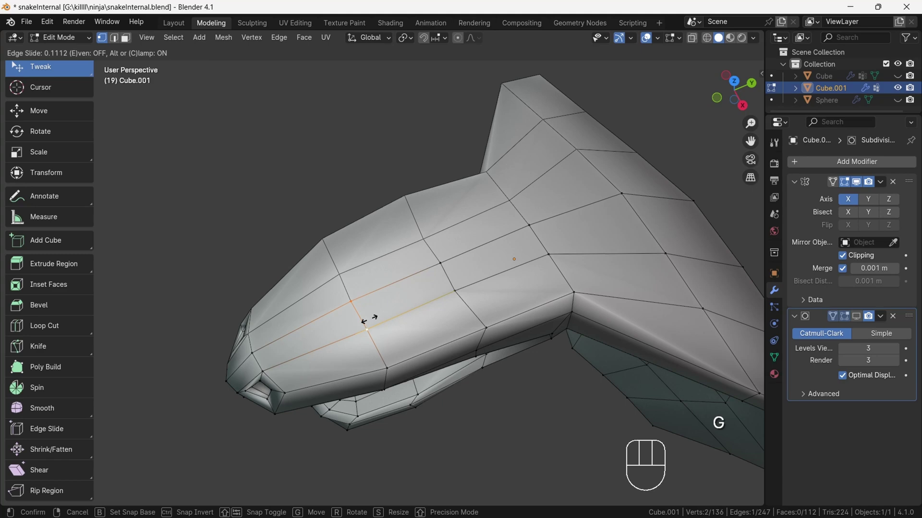
{"action": "left_click", "coordinate": [369, 319]}
{"action": "left_click", "coordinate": [441, 267]}
{"action": "key", "text": "g"}
{"action": "key", "text": "g"}
{"action": "left_click", "coordinate": [442, 273]}
- Edge-slide the outer edge of the lower jaw's rear loop by a factor of about 0.073
{"action": "left_click_drag", "start_coordinate": [734, 94], "coordinate": [730, 67]}
{"action": "left_click", "coordinate": [742, 94]}
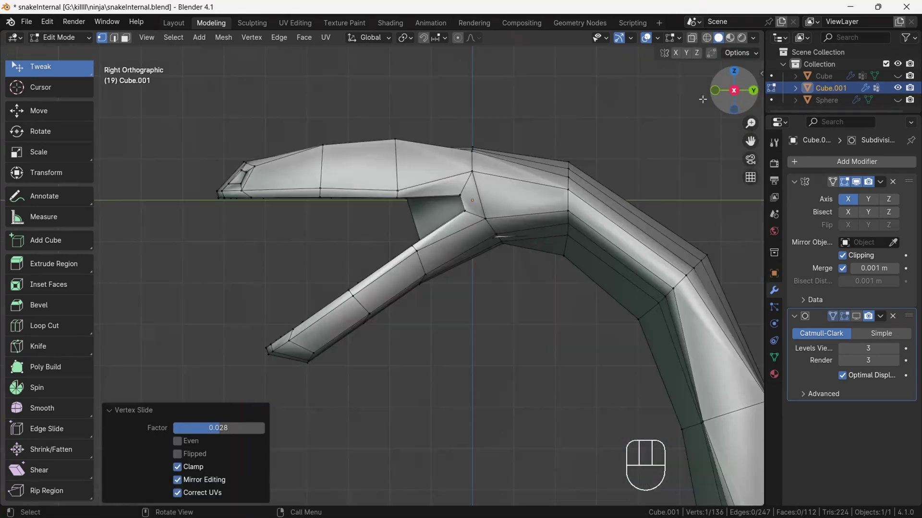
{"action": "left_click_drag", "start_coordinate": [740, 98], "coordinate": [710, 39]}
{"action": "left_click", "coordinate": [372, 182]}
{"action": "left_click", "coordinate": [396, 224], "text": "shift"}
{"action": "key", "text": "g"}
{"action": "key", "text": "g"}
{"action": "left_click", "coordinate": [402, 220]}
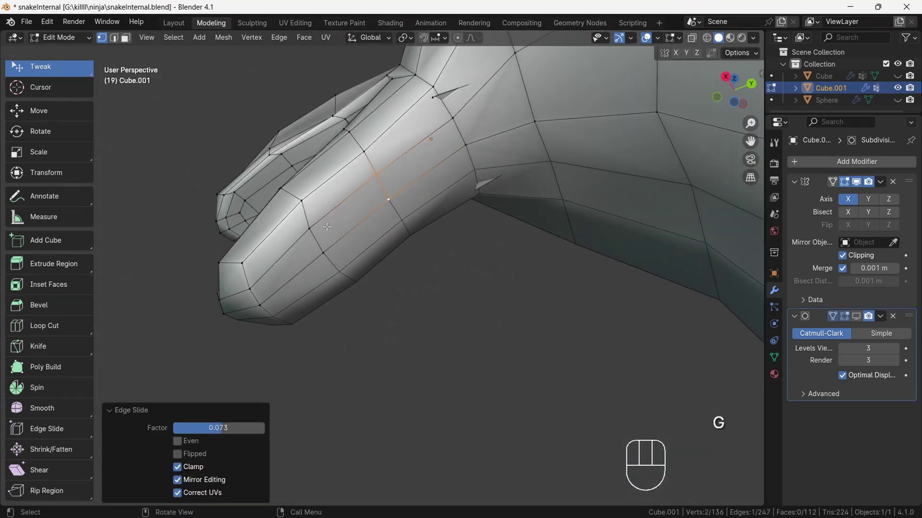
- Edge-slide the outer edge of the lower jaw's front loop toward the throat and slightly vertex-slide the rear loop's vertex
{"action": "left_click", "coordinate": [339, 272]}
{"action": "left_click", "coordinate": [323, 253], "text": "shift"}
{"action": "key", "text": "g"}
{"action": "key", "text": "g"}
{"action": "left_click", "coordinate": [322, 236]}
{"action": "left_click", "coordinate": [390, 202]}
{"action": "key", "text": "g"}
{"action": "key", "text": "g"}
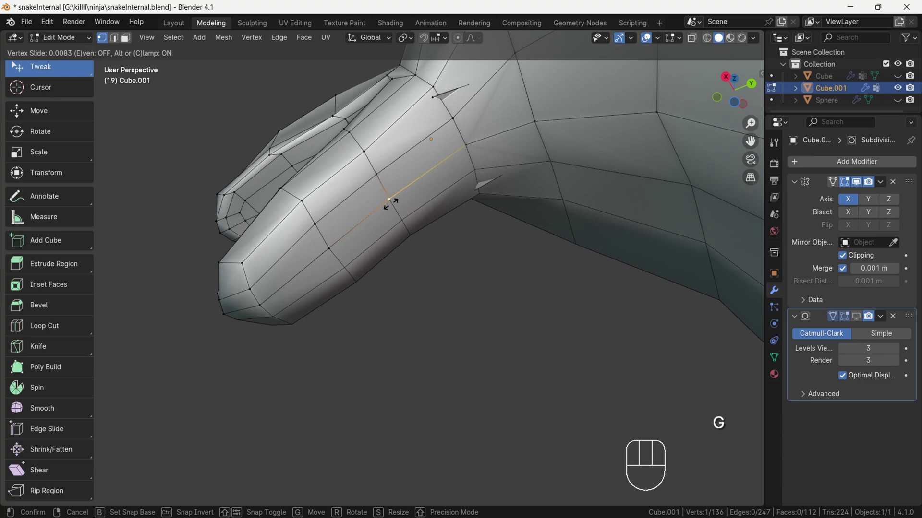
{"action": "left_click", "coordinate": [396, 211]}
{"action": "left_click", "coordinate": [449, 265]}
- Add one centred loop cut around the upper jaw between the nostril and the front loop
{"action": "left_click", "coordinate": [725, 76]}
{"action": "mouse_move", "coordinate": [741, 110]}
{"action": "left_mouse_down"}
{"action": "mouse_move", "coordinate": [833, 144]}
{"action": "mouse_move", "coordinate": [750, 102]}
{"action": "left_mouse_up"}
{"action": "left_click", "coordinate": [736, 92]}
{"action": "left_click_drag", "start_coordinate": [751, 142], "coordinate": [762, 181]}
{"action": "scroll", "coordinate": [749, 144], "scroll_direction": "up", "scroll_amount": 3}
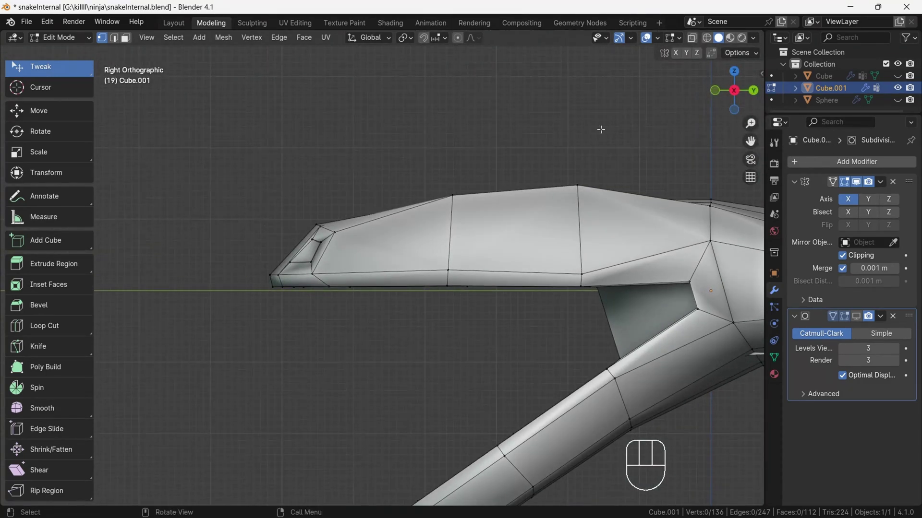
{"action": "left_click", "coordinate": [452, 272]}
{"action": "left_click_drag", "start_coordinate": [739, 101], "coordinate": [747, 47]}
{"action": "left_click", "coordinate": [735, 96]}
{"action": "left_click", "coordinate": [383, 239]}
{"action": "right_click", "coordinate": [382, 240]}
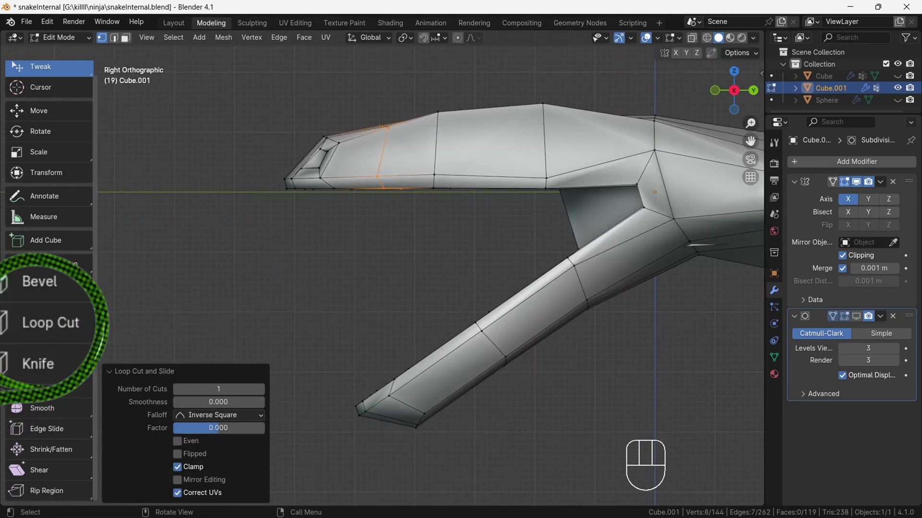
- Add single loop cuts across the lower jaw's front and middle sections, the upper jaw's middle section, and the mouth corner
{"action": "left_click", "coordinate": [56, 328]}
{"action": "left_click", "coordinate": [440, 365]}
{"action": "scroll", "coordinate": [439, 365], "scroll_direction": "down", "scroll_amount": 1}
{"action": "middle_click_drag", "start_coordinate": [439, 364], "coordinate": [373, 333], "text": "shift"}
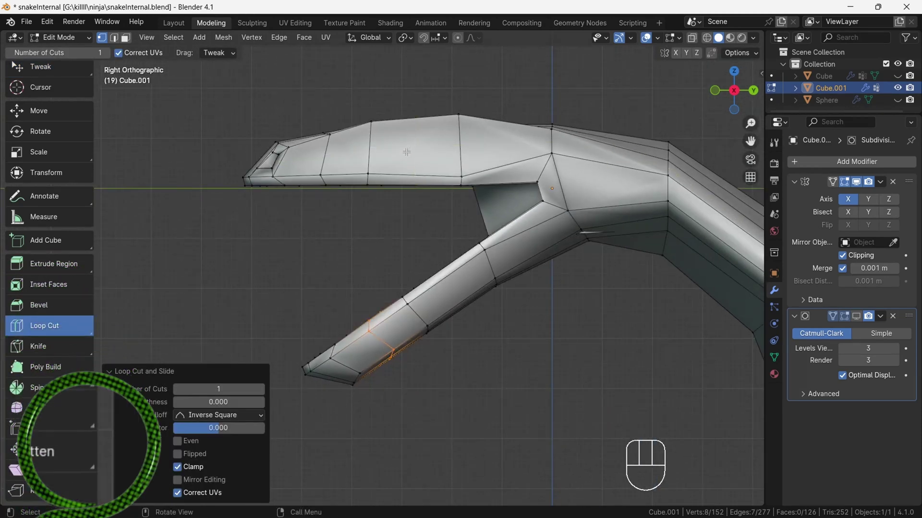
{"action": "left_click", "coordinate": [406, 150]}
{"action": "left_click", "coordinate": [452, 289]}
{"action": "left_click", "coordinate": [500, 136]}
{"action": "left_click", "coordinate": [44, 70]}
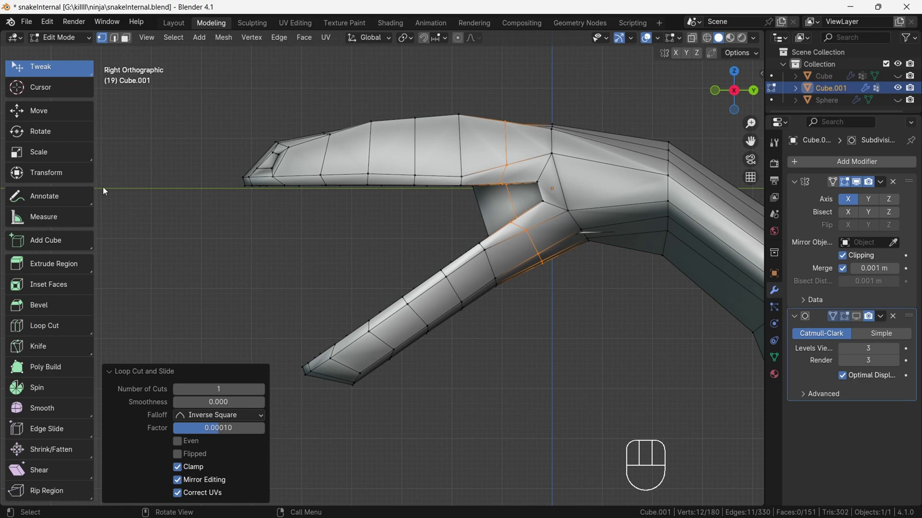
{"action": "left_click", "coordinate": [593, 88]}
- Inset the head's side face just behind the new front loop by about 0.215 m and extrude it about 0.46 m inward as an eye socket
{"action": "left_click_drag", "start_coordinate": [722, 99], "coordinate": [752, 96]}
{"action": "left_click", "coordinate": [736, 96]}
{"action": "left_click_drag", "start_coordinate": [751, 141], "coordinate": [684, 169]}
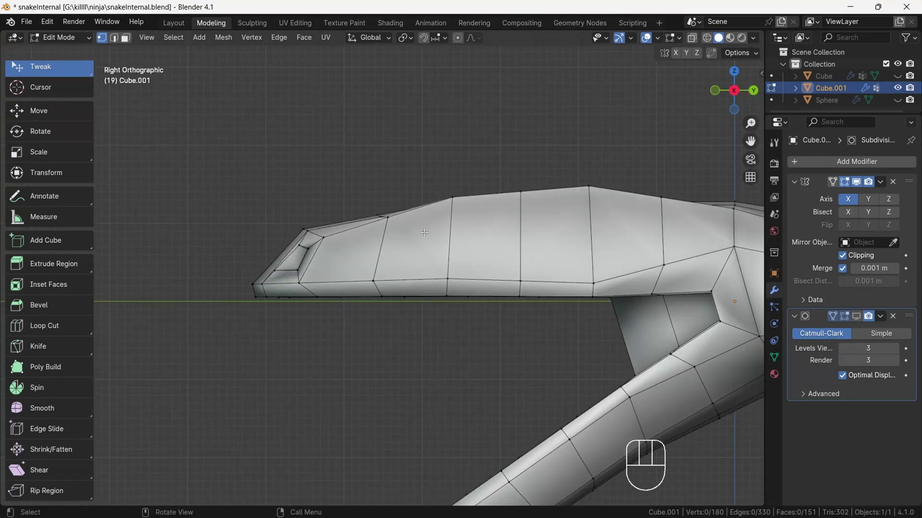
{"action": "mouse_move", "coordinate": [740, 103]}
{"action": "left_mouse_down"}
{"action": "mouse_move", "coordinate": [740, 123]}
{"action": "mouse_move", "coordinate": [751, 109]}
{"action": "left_mouse_up"}
{"action": "left_click", "coordinate": [734, 91]}
{"action": "key", "text": "3"}
{"action": "key", "text": "i"}
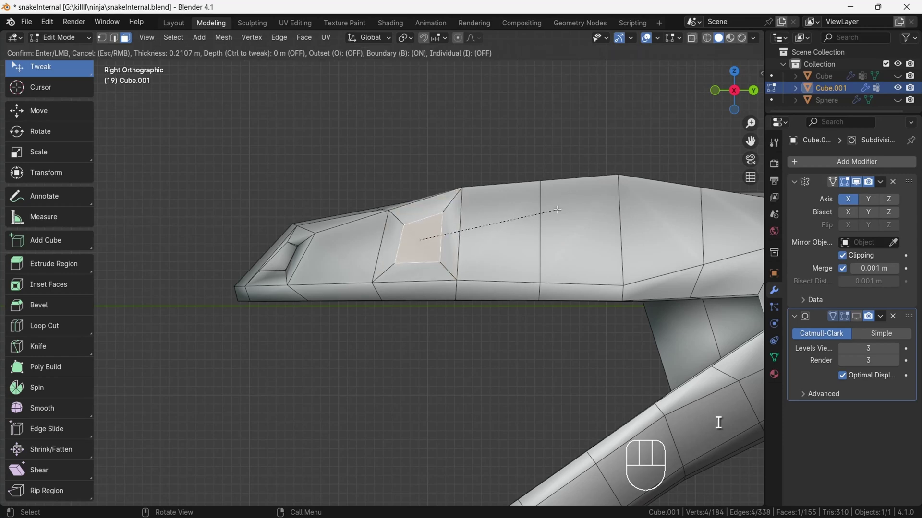
{"action": "left_click", "coordinate": [541, 199]}
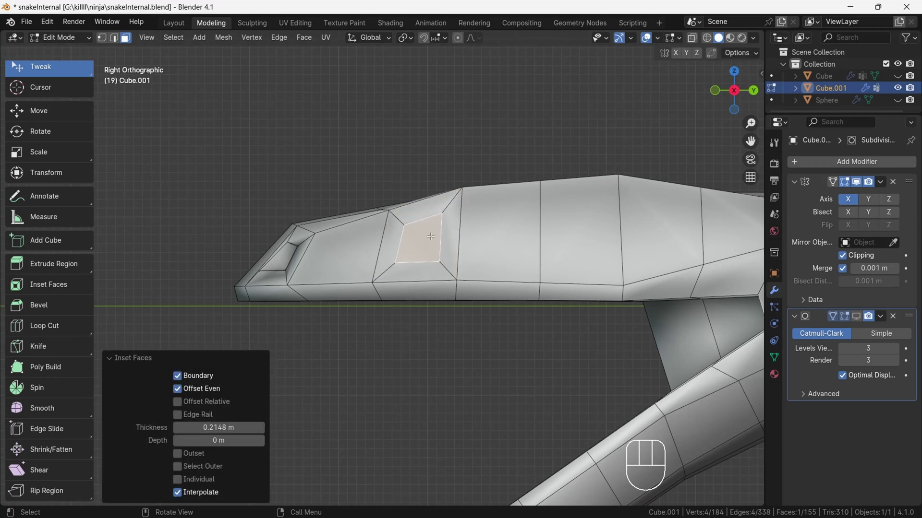
{"action": "key", "text": "e"}
{"action": "left_click", "coordinate": [474, 299]}
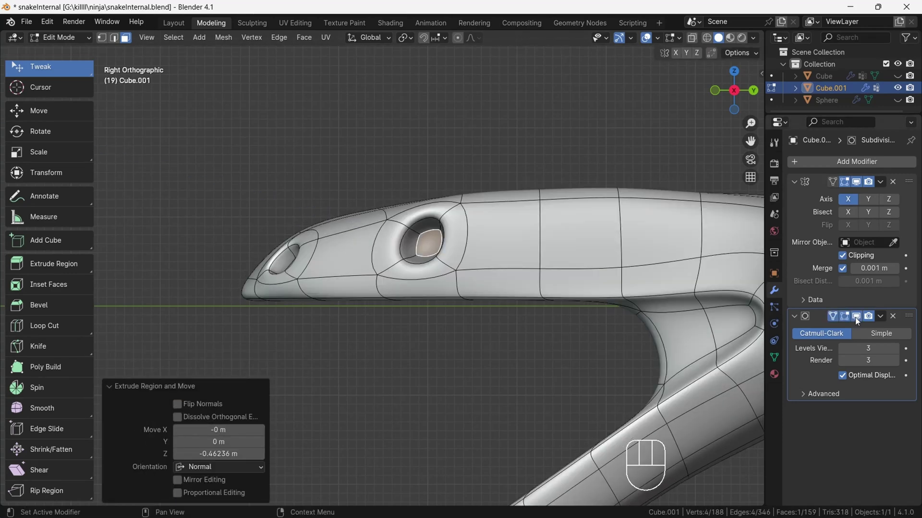
- With the subdivision hidden, expand the selection from the nostril's inner face and scale the cavity to about 0.70
{"action": "mouse_move", "coordinate": [735, 91]}
{"action": "left_mouse_down"}
{"action": "mouse_move", "coordinate": [823, 134]}
{"action": "mouse_move", "coordinate": [721, 87]}
{"action": "left_mouse_up"}
{"action": "scroll", "coordinate": [696, 77], "scroll_direction": "up", "scroll_amount": 2}
{"action": "left_click", "coordinate": [856, 317]}
{"action": "scroll", "coordinate": [551, 319], "scroll_direction": "up", "scroll_amount": 2}
{"action": "left_click", "coordinate": [540, 333]}
{"action": "scroll", "coordinate": [443, 285], "scroll_direction": "up", "scroll_amount": 1}
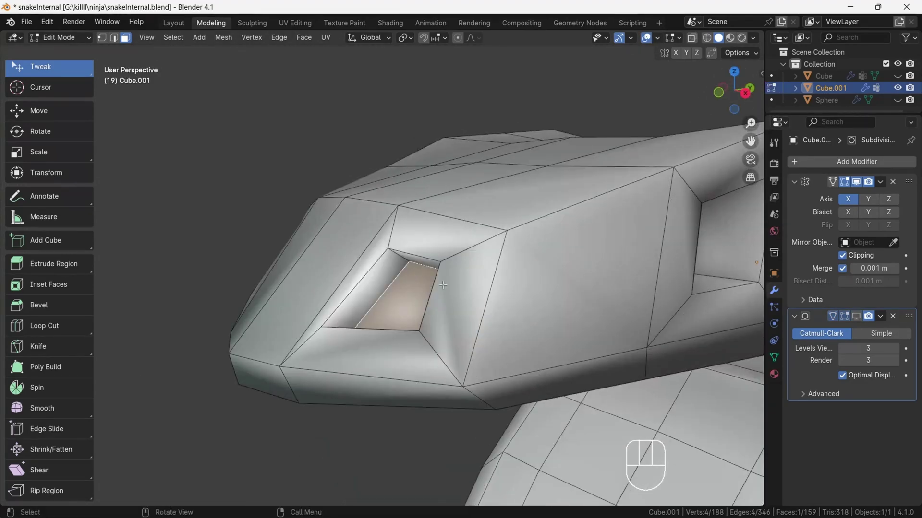
{"action": "key", "text": "ctrl+KP_Add"}
{"action": "key", "text": "s"}
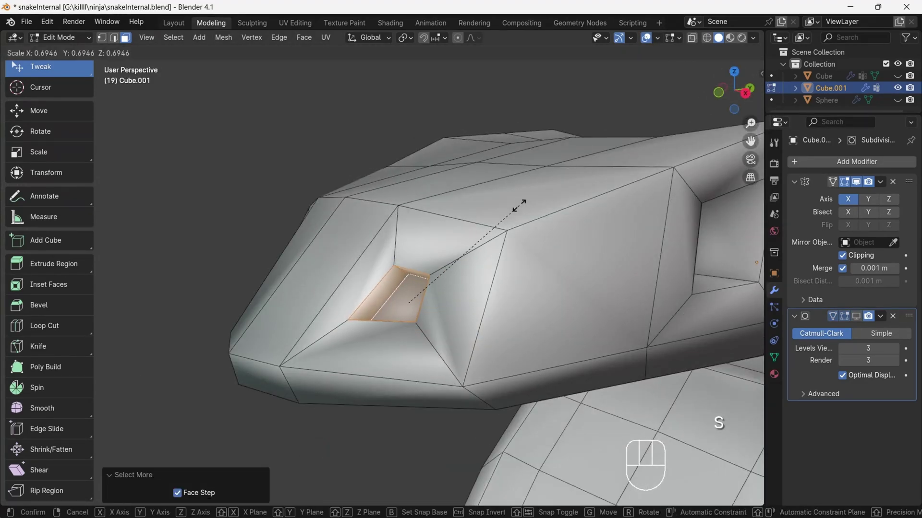
{"action": "left_click", "coordinate": [518, 204]}
- Move the nostril cavity toward the snout tip, show the subdivision, and scale the cavity again to about 0.706
{"action": "key", "text": "KP_3"}
{"action": "scroll", "coordinate": [480, 203], "scroll_direction": "down", "scroll_amount": 2}
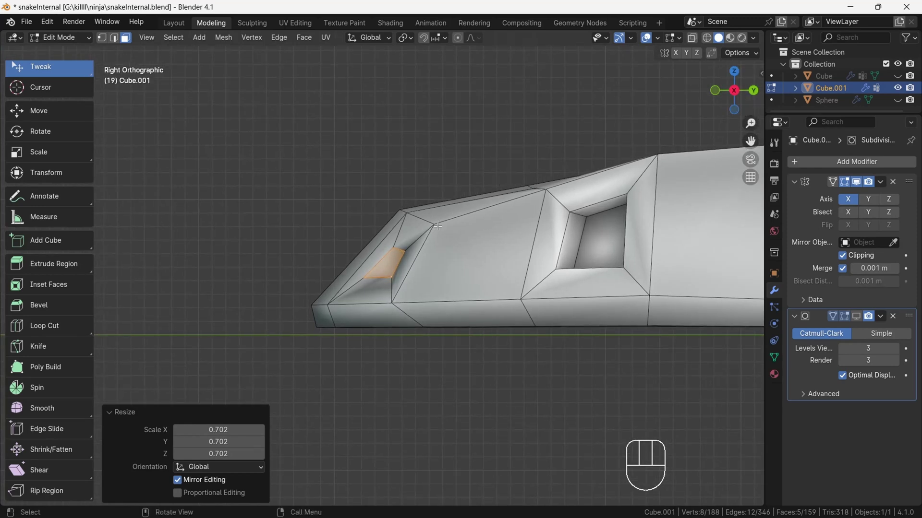
{"action": "key", "text": "g"}
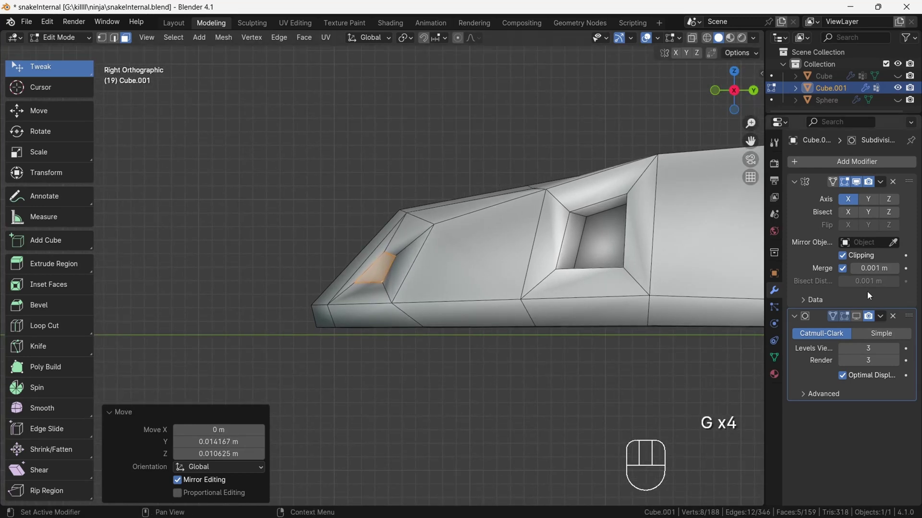
{"action": "left_click", "coordinate": [856, 316]}
{"action": "left_click", "coordinate": [646, 38]}
{"action": "left_click_drag", "start_coordinate": [740, 94], "coordinate": [787, 86]}
{"action": "key", "text": "s"}
- Rotate the nostril cavity to follow the snout's surface, including about 21.5° around X, undoing a stray trackball rotation
{"action": "left_click", "coordinate": [645, 38]}
{"action": "scroll", "coordinate": [576, 312], "scroll_direction": "up", "scroll_amount": 3}
{"action": "middle_click_drag", "start_coordinate": [552, 288], "coordinate": [571, 288]}
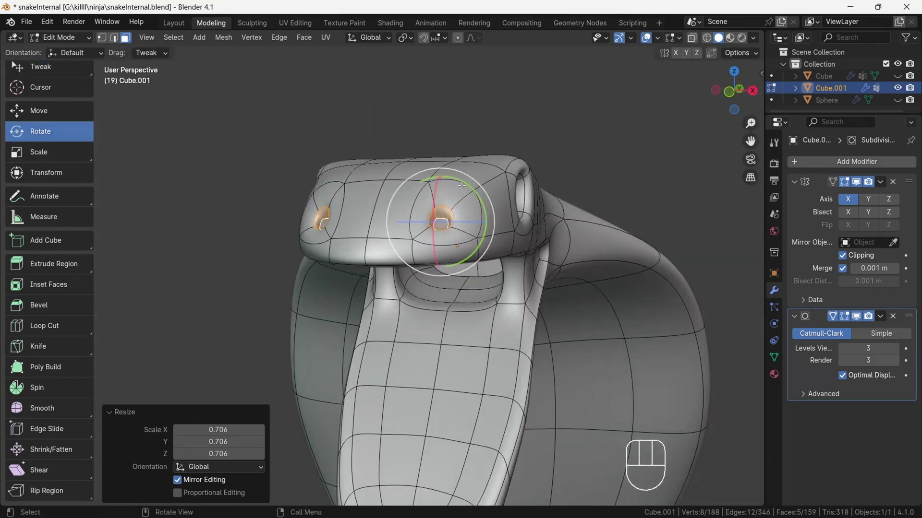
{"action": "left_click_drag", "start_coordinate": [461, 186], "coordinate": [464, 222]}
{"action": "left_click", "coordinate": [752, 90]}
{"action": "left_click_drag", "start_coordinate": [411, 200], "coordinate": [398, 187]}
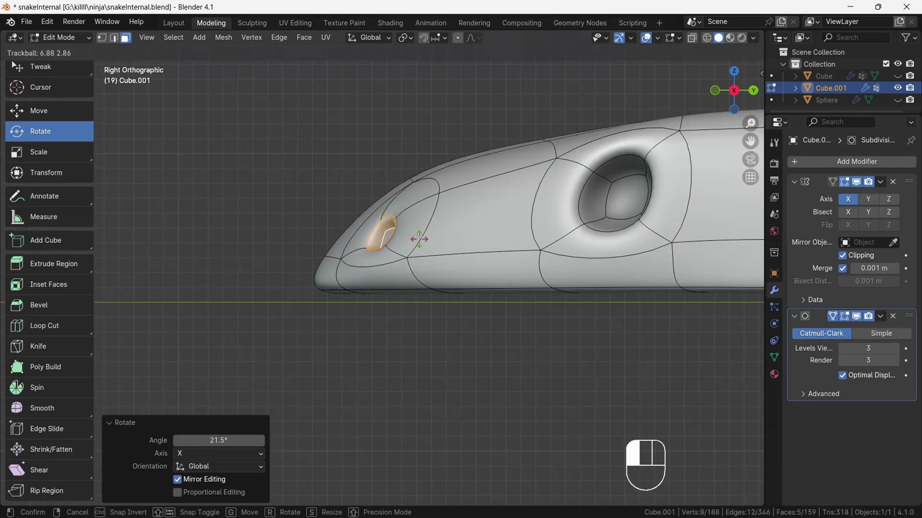
{"action": "left_click_drag", "start_coordinate": [419, 239], "coordinate": [419, 236]}
{"action": "key", "text": "ctrl+z"}
{"action": "left_click_drag", "start_coordinate": [419, 233], "coordinate": [418, 221]}
{"action": "left_click", "coordinate": [603, 109]}
- Examine the head with its new eye socket and nostril from several angles, with the overlays hidden and shown
{"action": "left_click", "coordinate": [646, 37]}
{"action": "left_click_drag", "start_coordinate": [733, 92], "coordinate": [761, 96]}
{"action": "mouse_move", "coordinate": [749, 127]}
{"action": "left_mouse_down"}
{"action": "mouse_move", "coordinate": [748, 120]}
{"action": "mouse_move", "coordinate": [749, 144]}
{"action": "left_mouse_up"}
{"action": "left_click", "coordinate": [750, 88]}
{"action": "left_click", "coordinate": [714, 90]}
{"action": "left_click", "coordinate": [646, 37]}
{"action": "left_click_drag", "start_coordinate": [747, 99], "coordinate": [787, 87]}
{"action": "left_click_drag", "start_coordinate": [750, 140], "coordinate": [753, 99]}
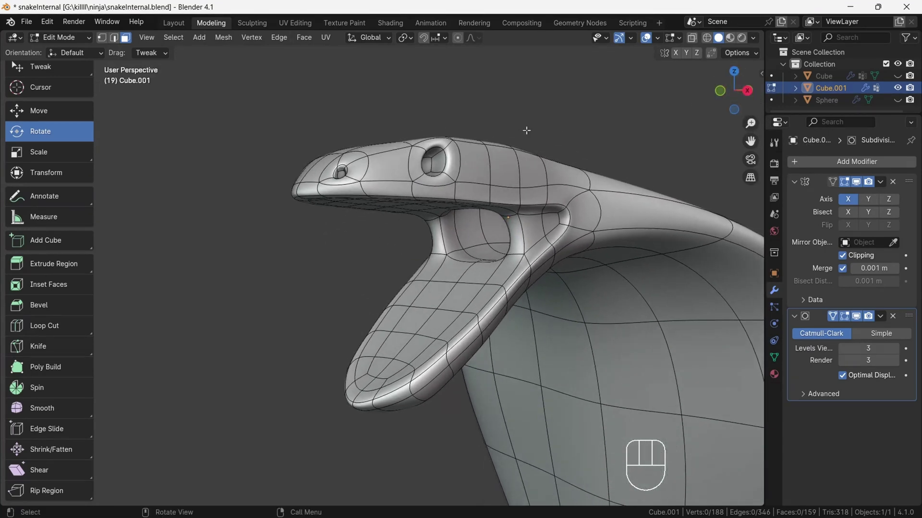
- Save the snakeInternal.blend file
{"action": "left_click", "coordinate": [26, 22]}
{"action": "left_click", "coordinate": [66, 102]}
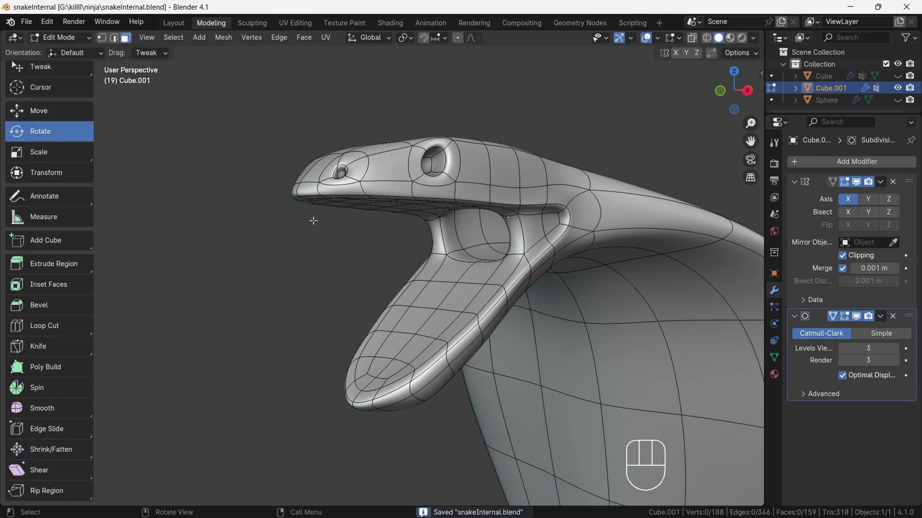